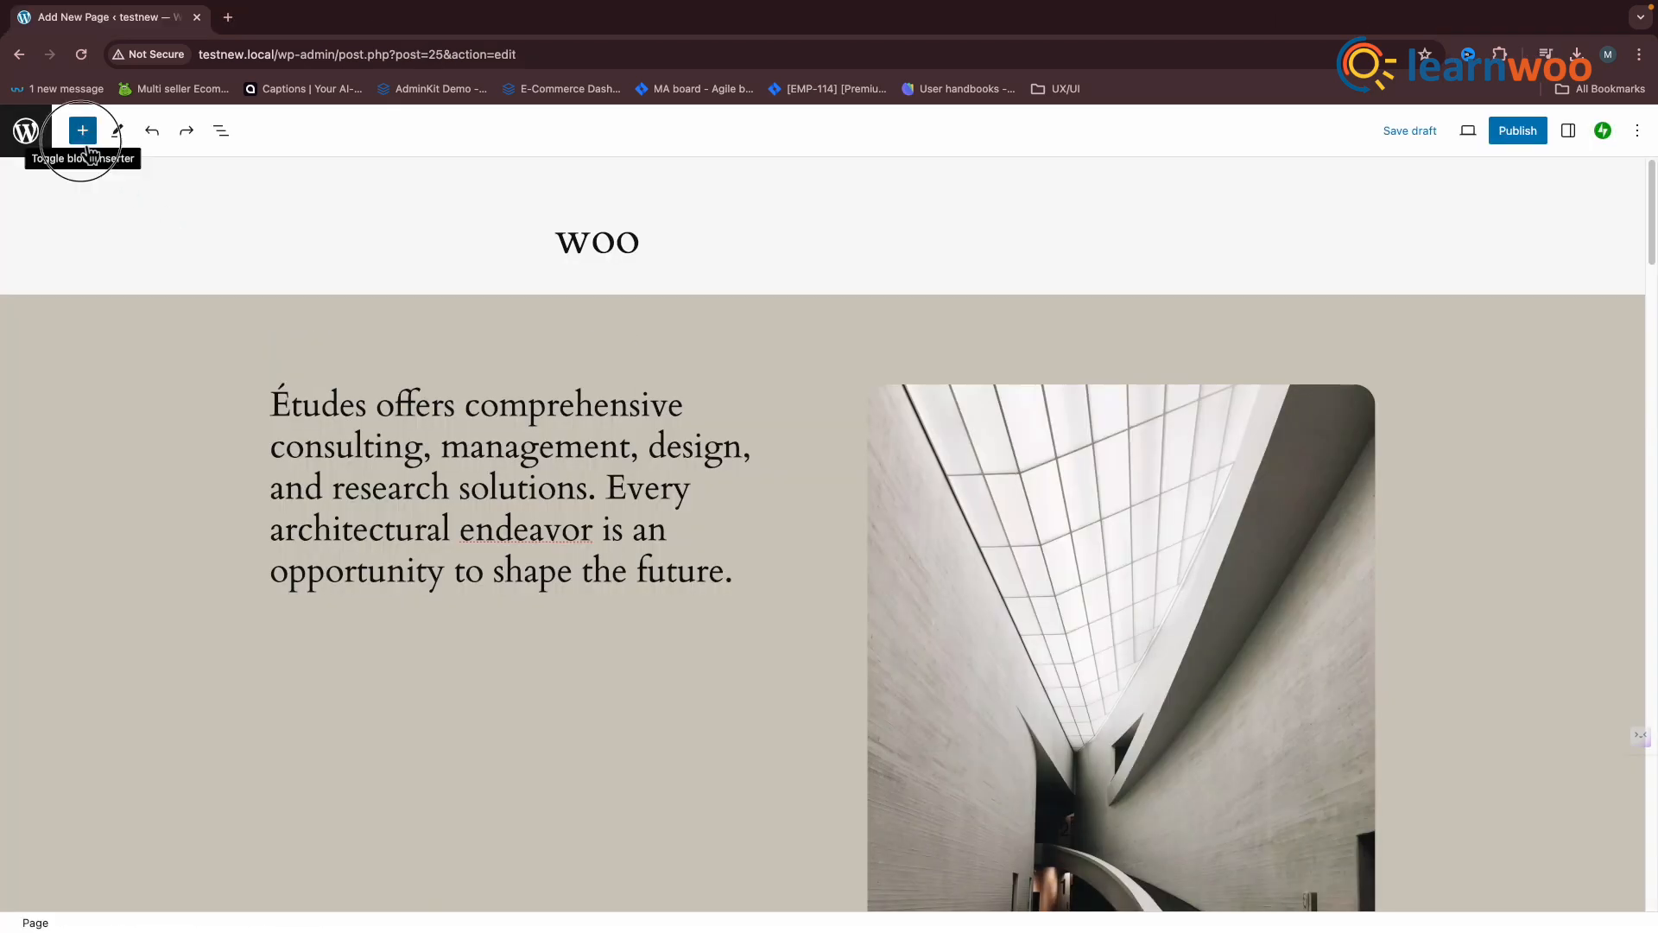
# Step: Look over the block library and the page's block settings for a selected block
pyautogui.click(85, 141)
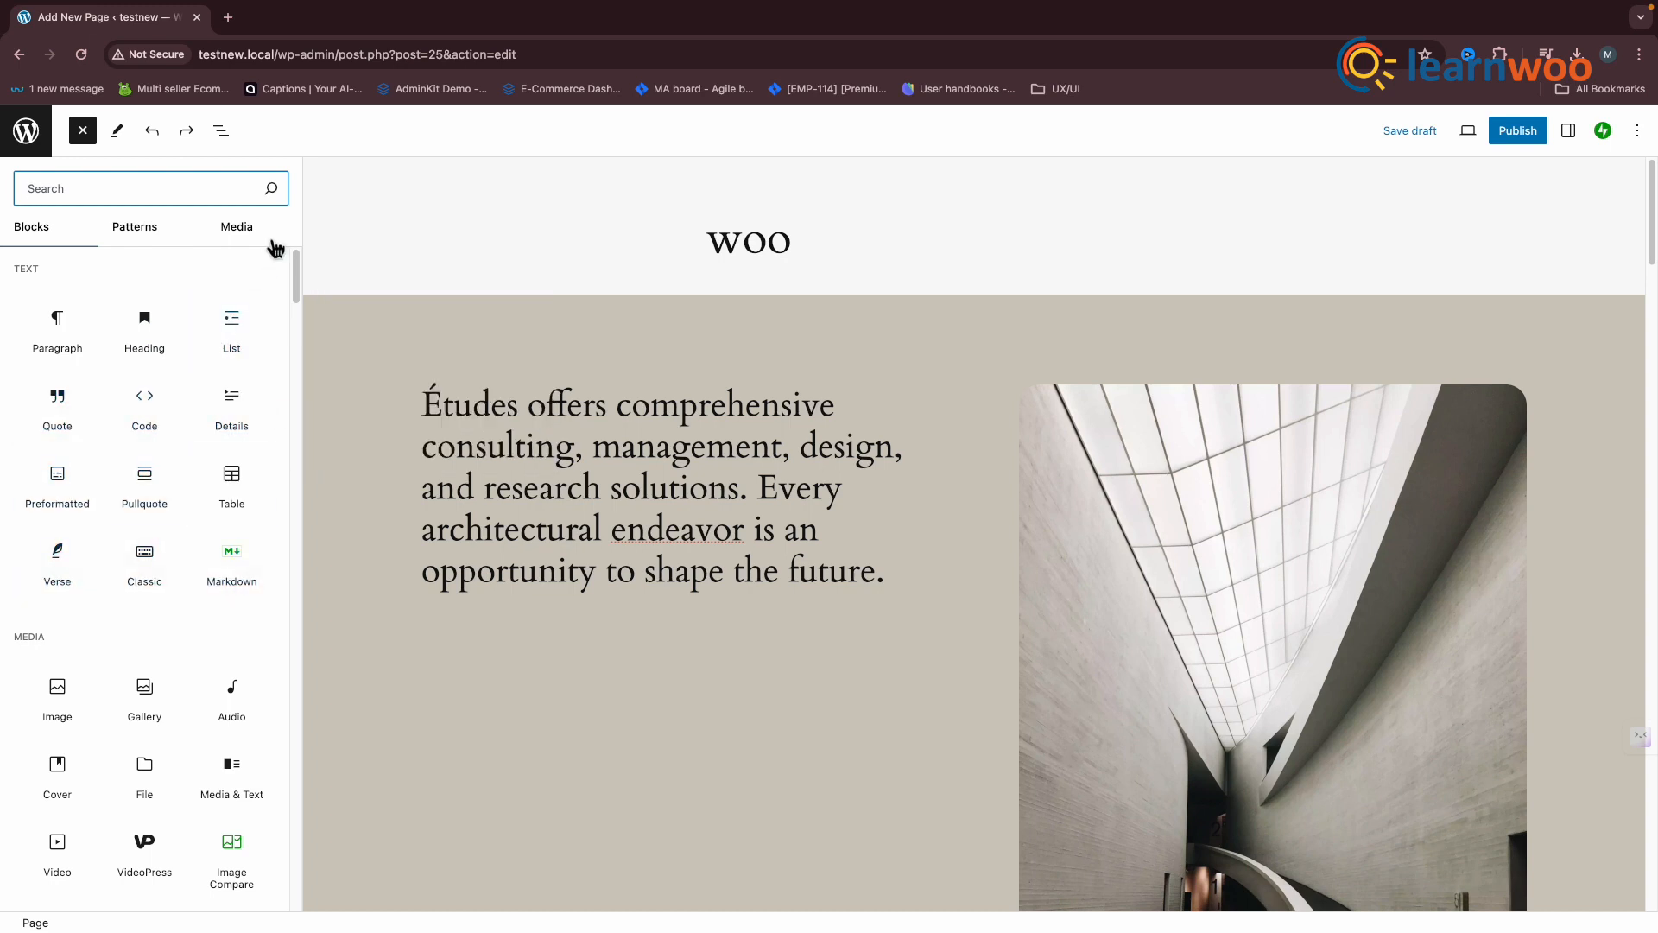
pyautogui.click(1568, 130)
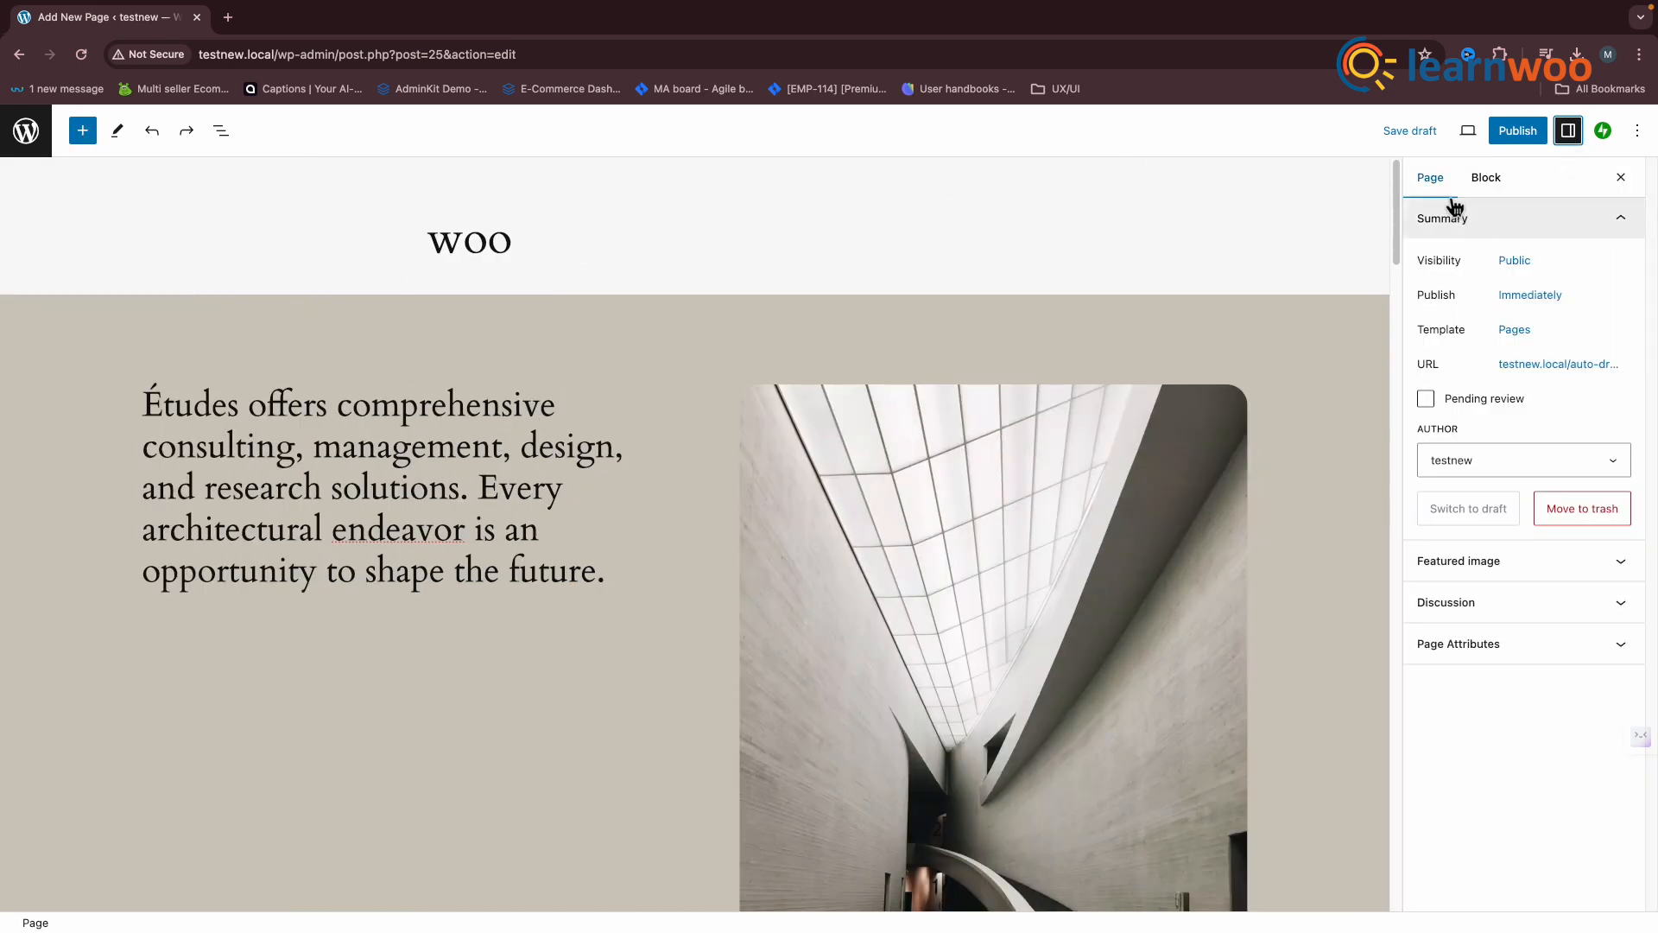
pyautogui.click(1487, 179)
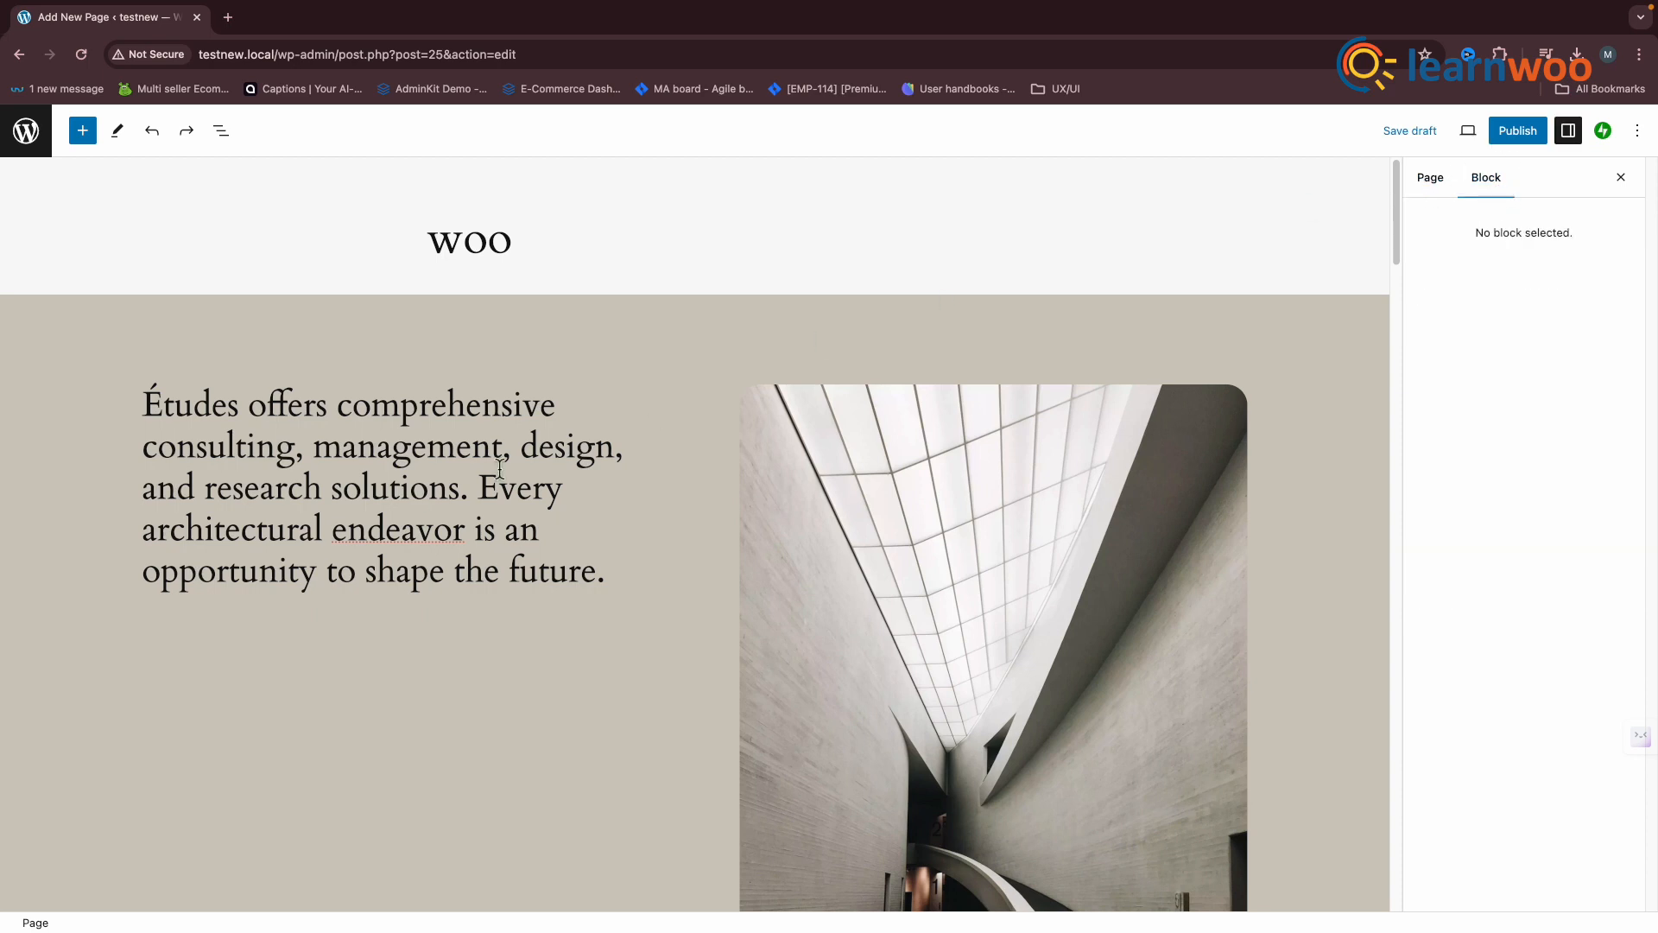
pyautogui.click(426, 490)
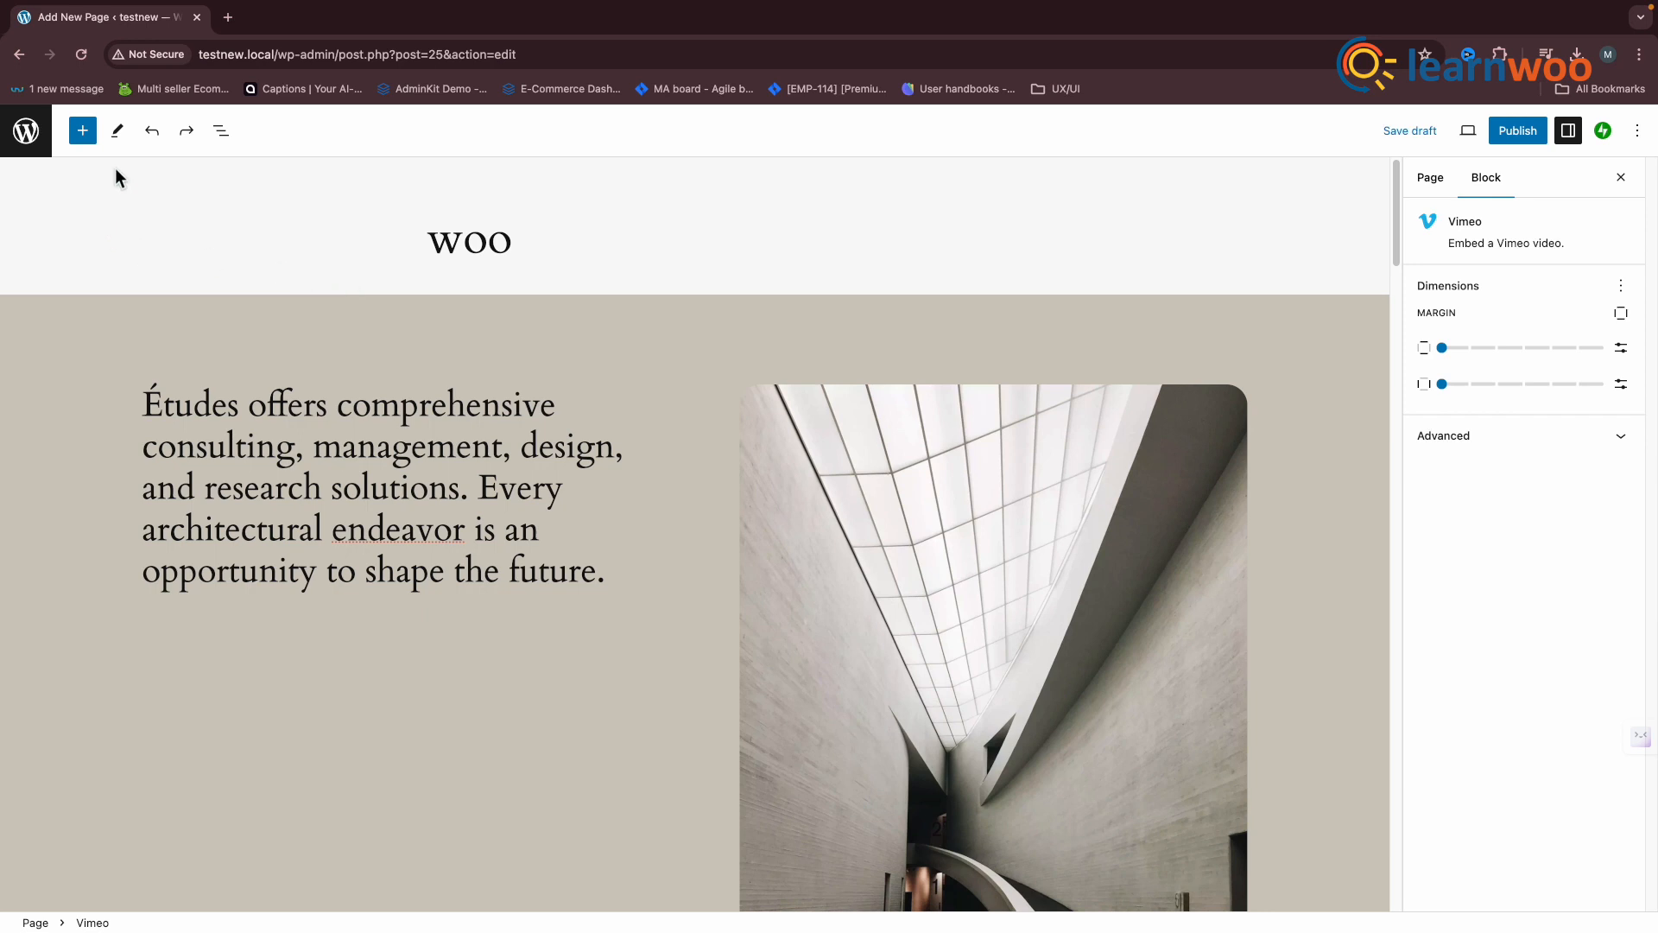
# Step: Find the Banner pattern by searching for "banner" and place it below the introductory text in the first section
pyautogui.click(82, 131)
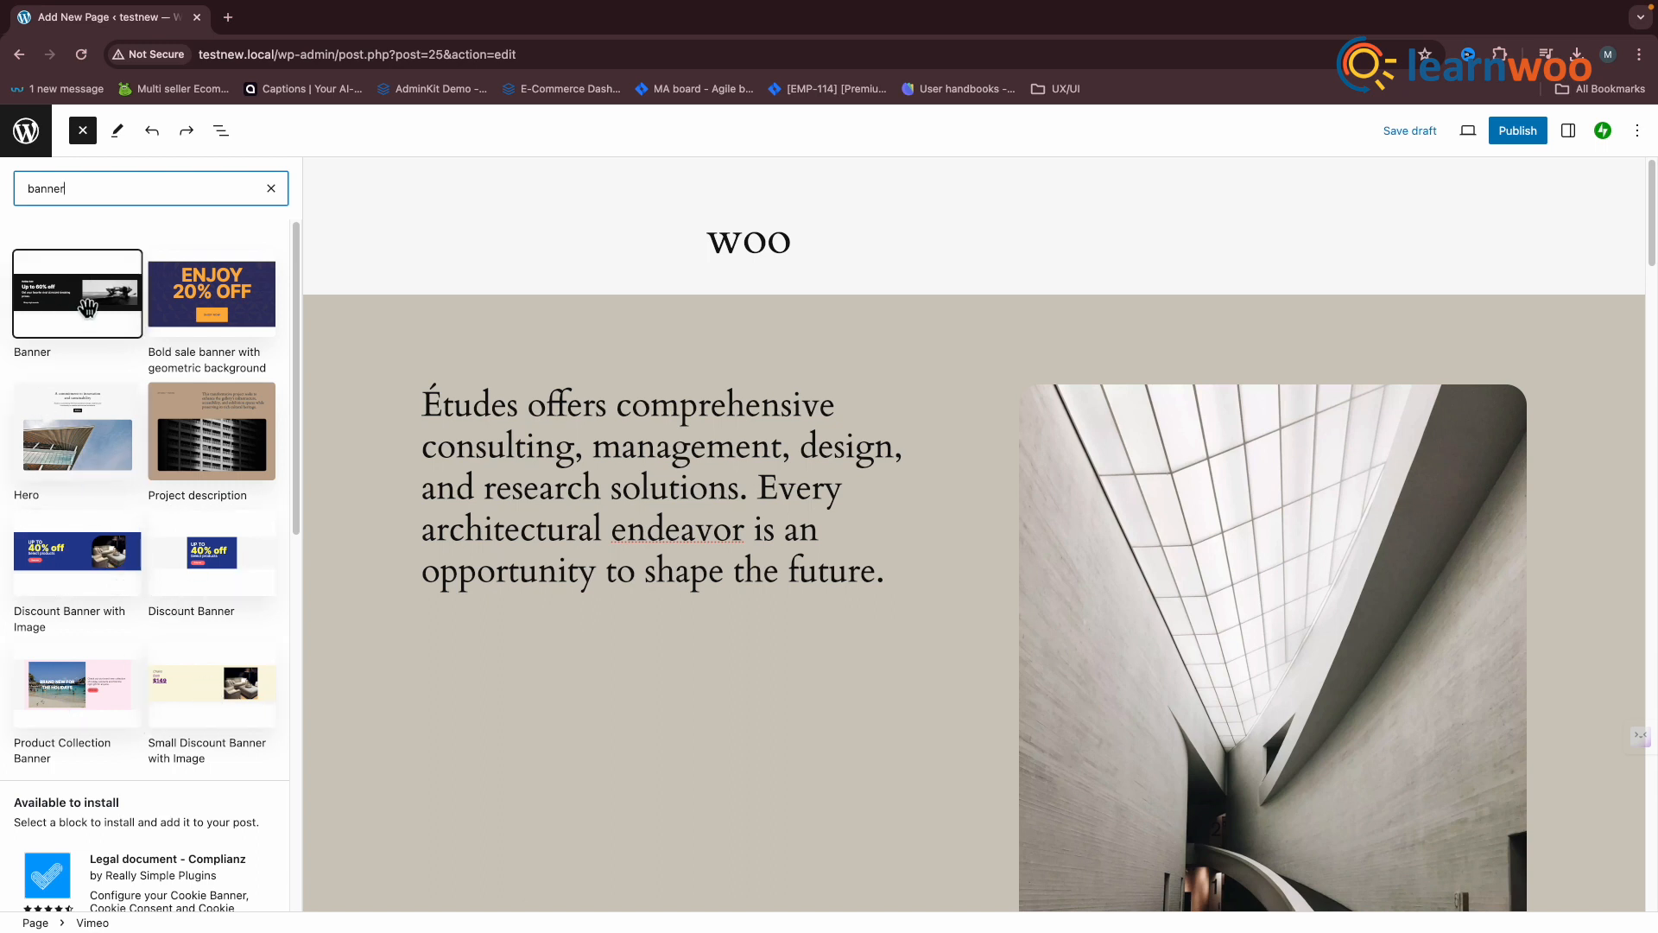
pyautogui.moveTo(78, 337); pyautogui.dragTo(521, 659)
pyautogui.scroll(-3, 453, 672)
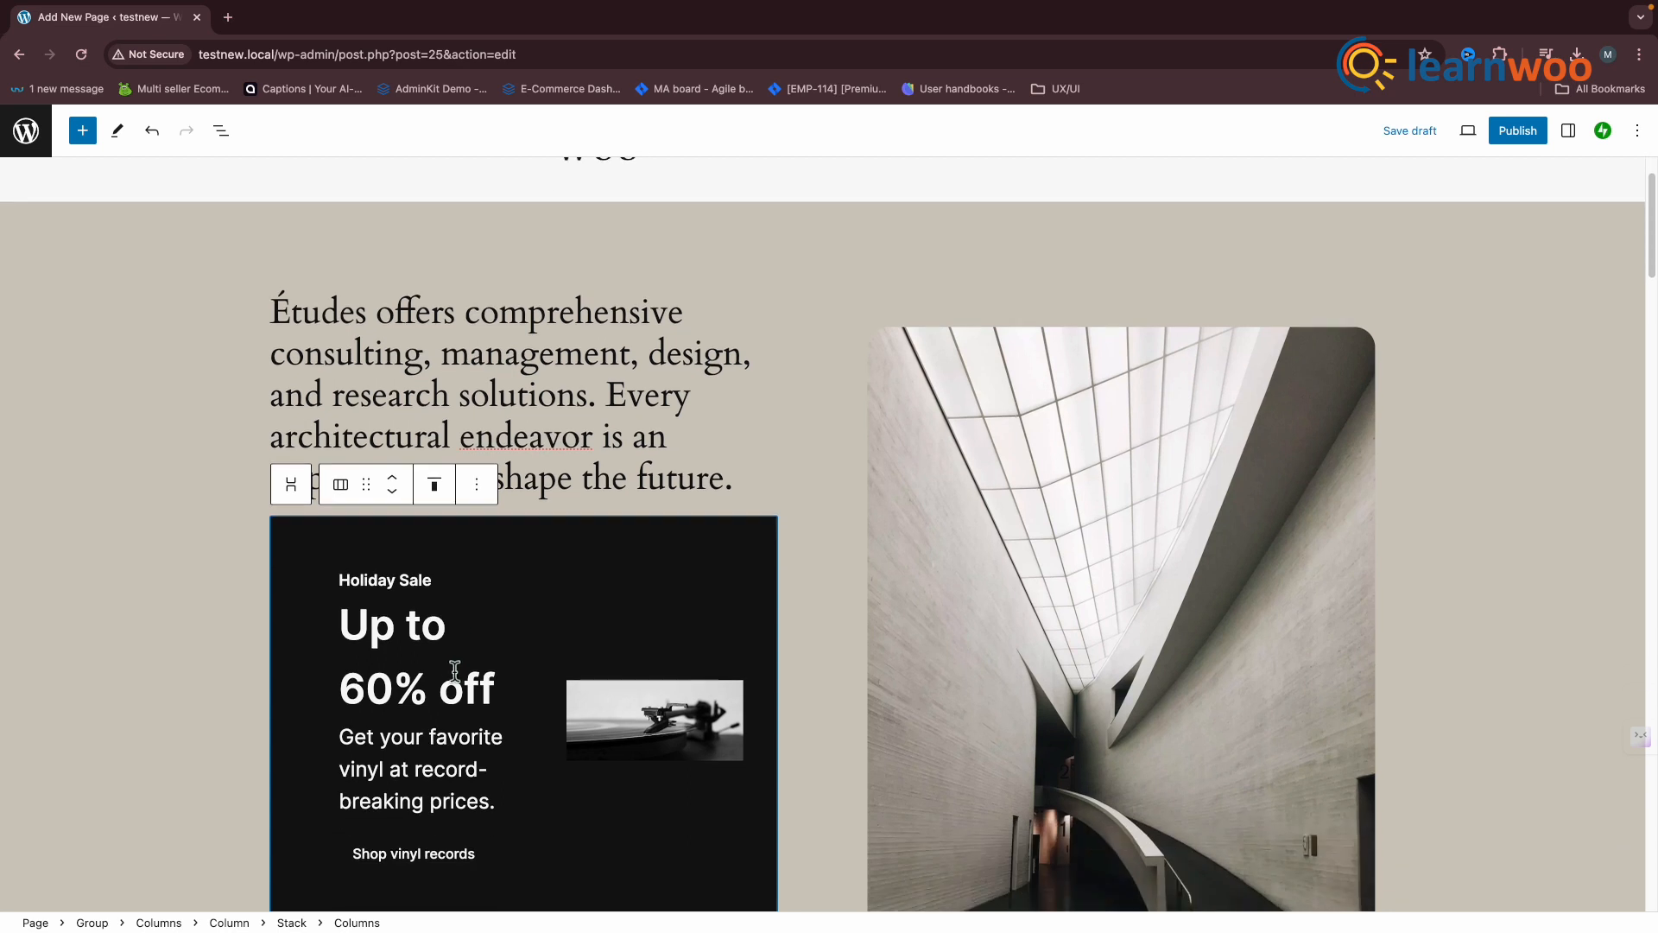
# Step: Insert a Mini-Cart block at the start of the first section, above the introductory text, and show its block settings
pyautogui.click(82, 131)
pyautogui.write('mini')
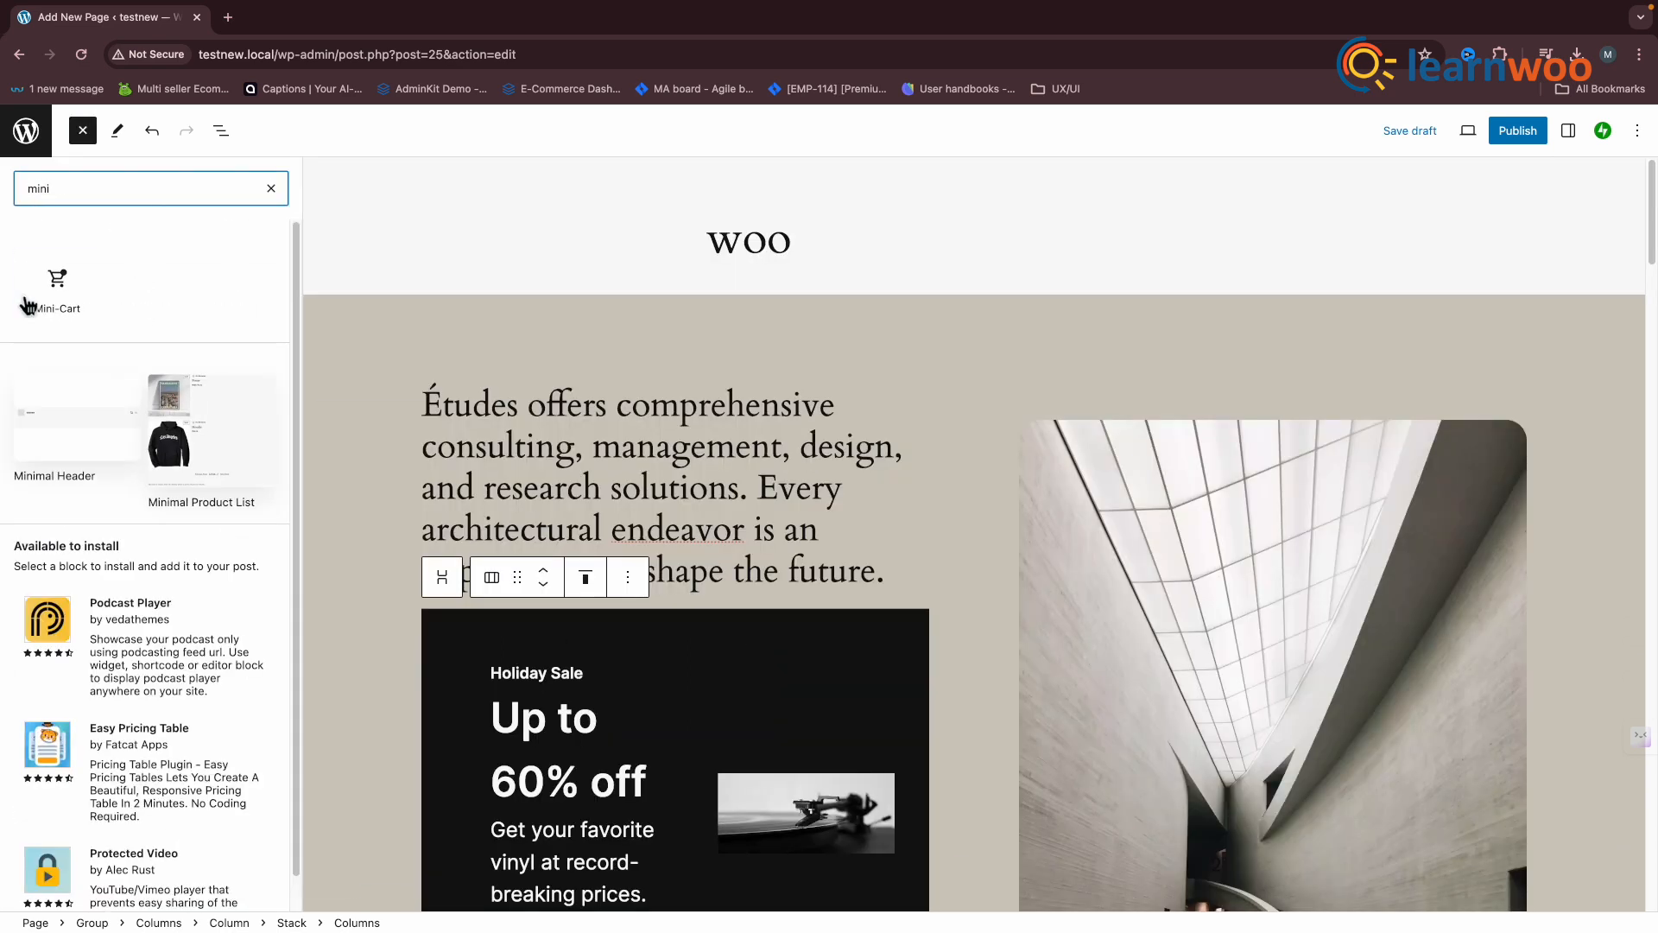
pyautogui.moveTo(59, 270)
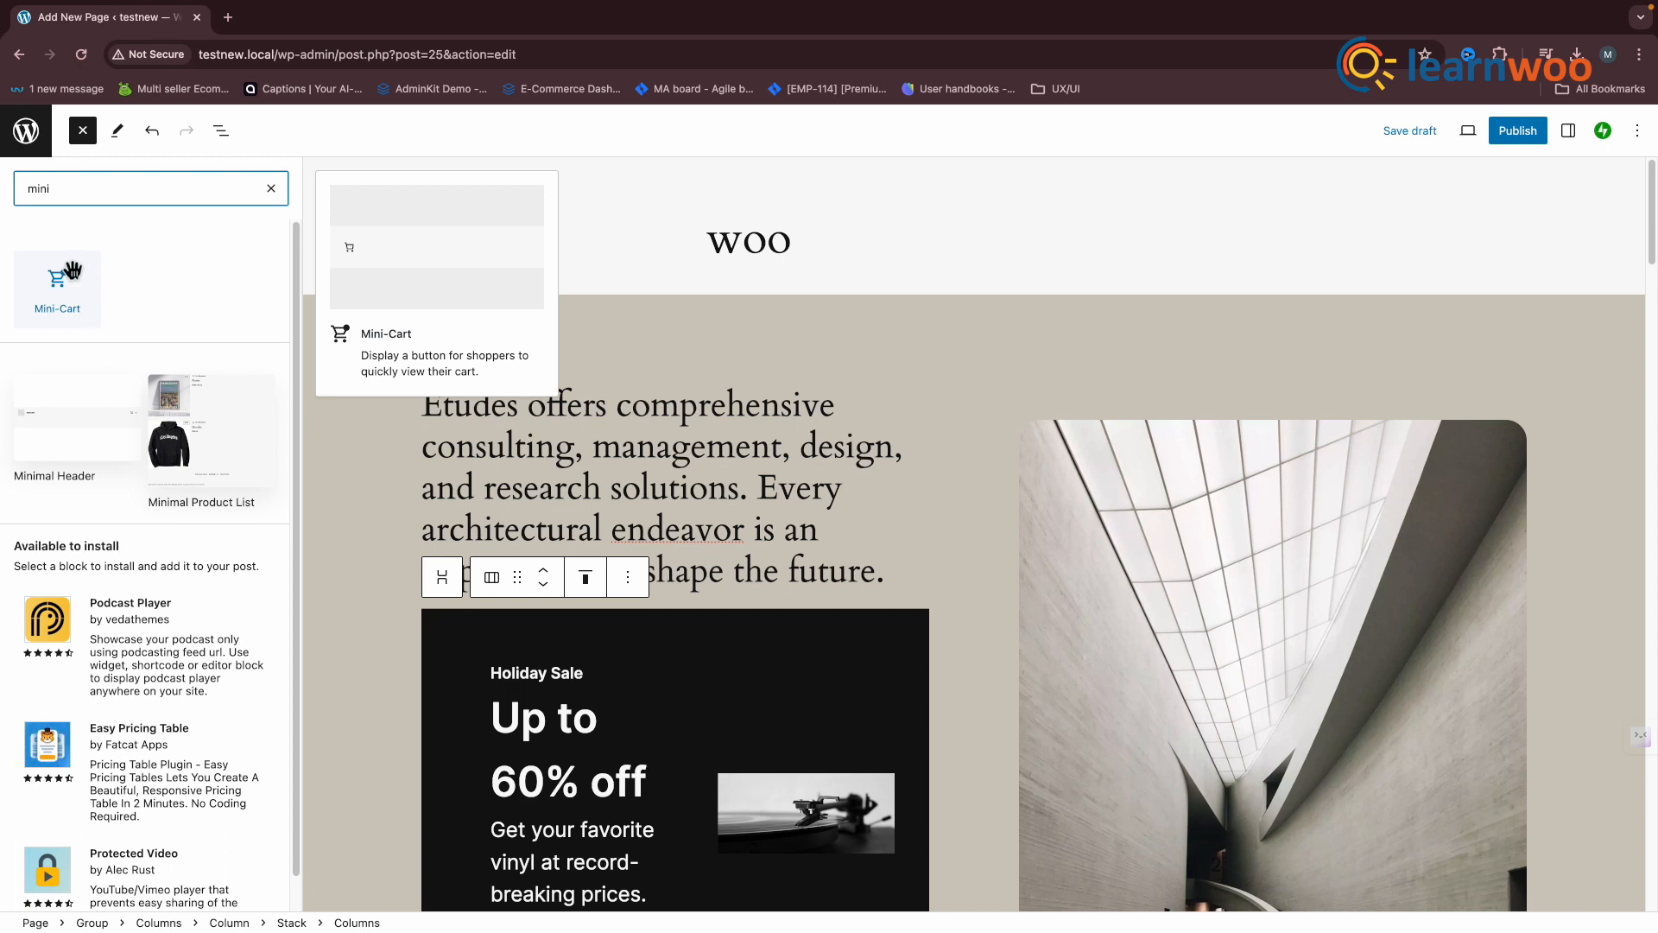
pyautogui.click(62, 280)
pyautogui.moveTo(64, 283); pyautogui.dragTo(1448, 377)
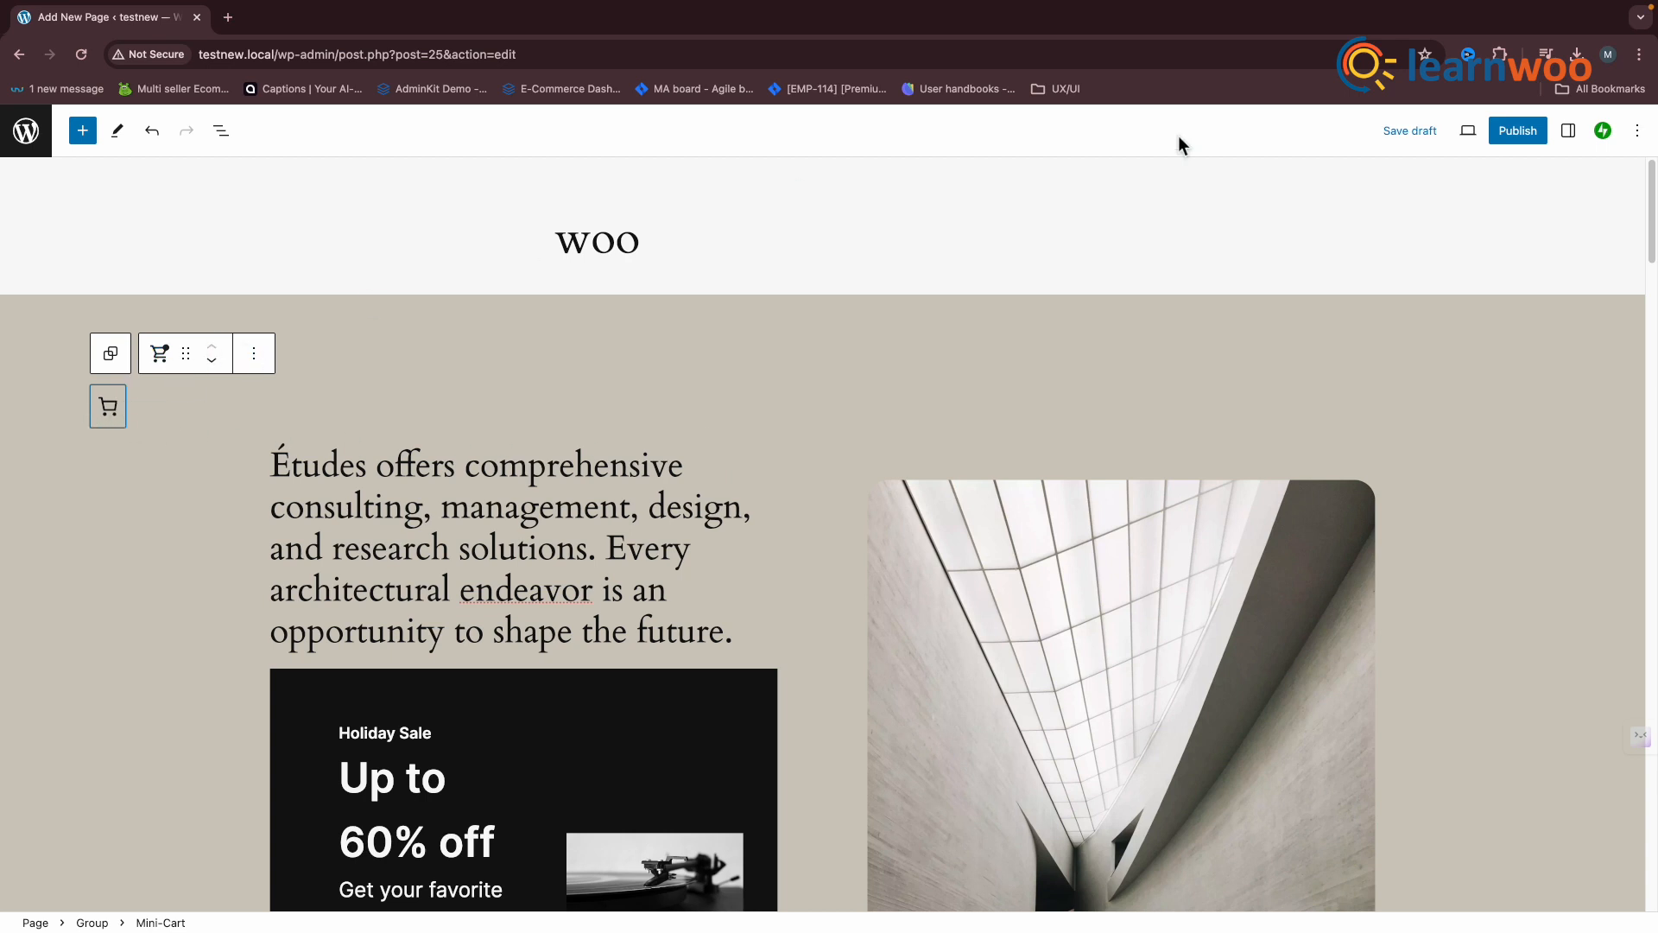
pyautogui.click(1568, 130)
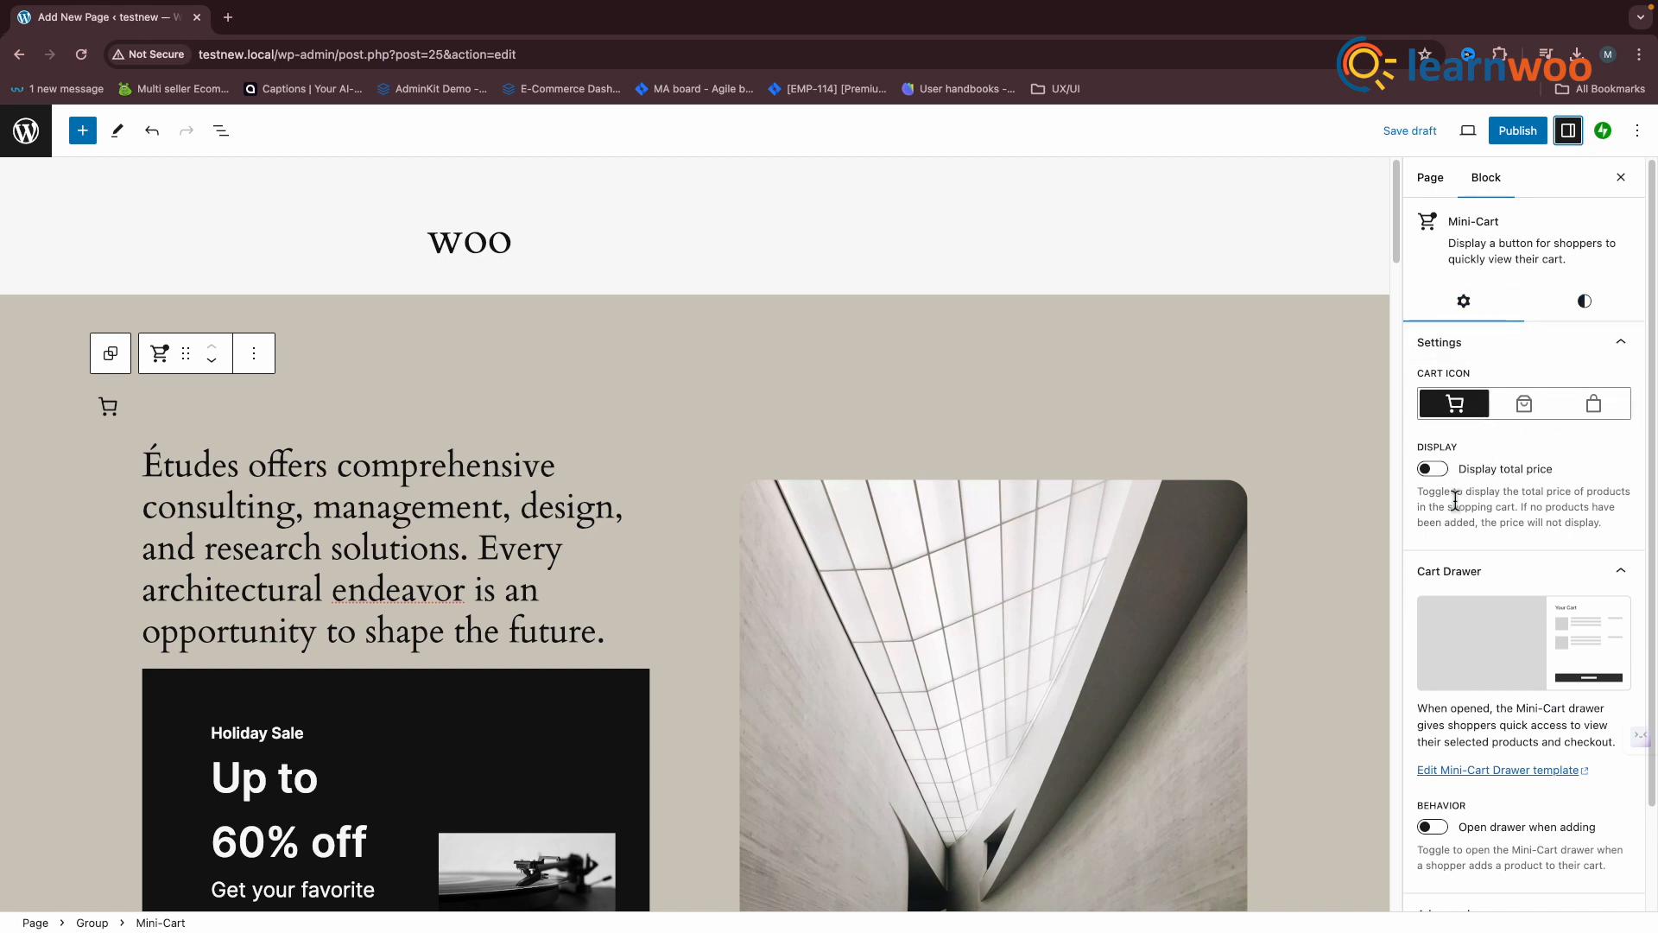
# Step: Add an All Products block beside the Mini-Cart at the start of the first section
pyautogui.click(82, 130)
pyautogui.write('al')
pyautogui.moveTo(67, 320)
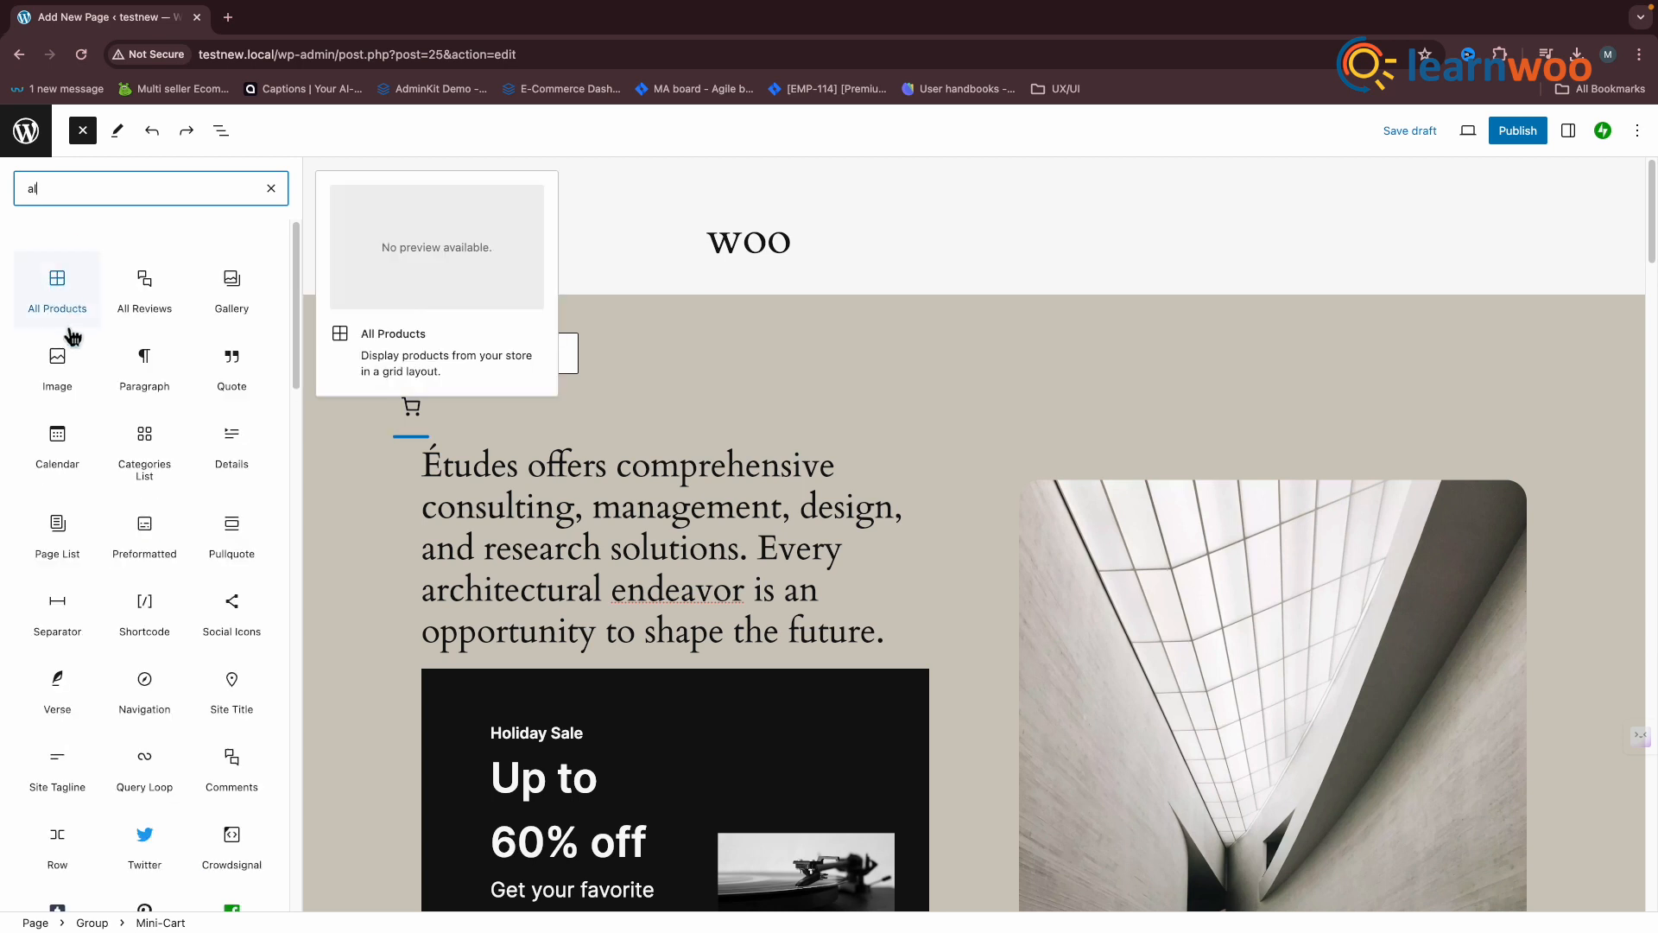
pyautogui.moveTo(71, 297); pyautogui.dragTo(633, 391)
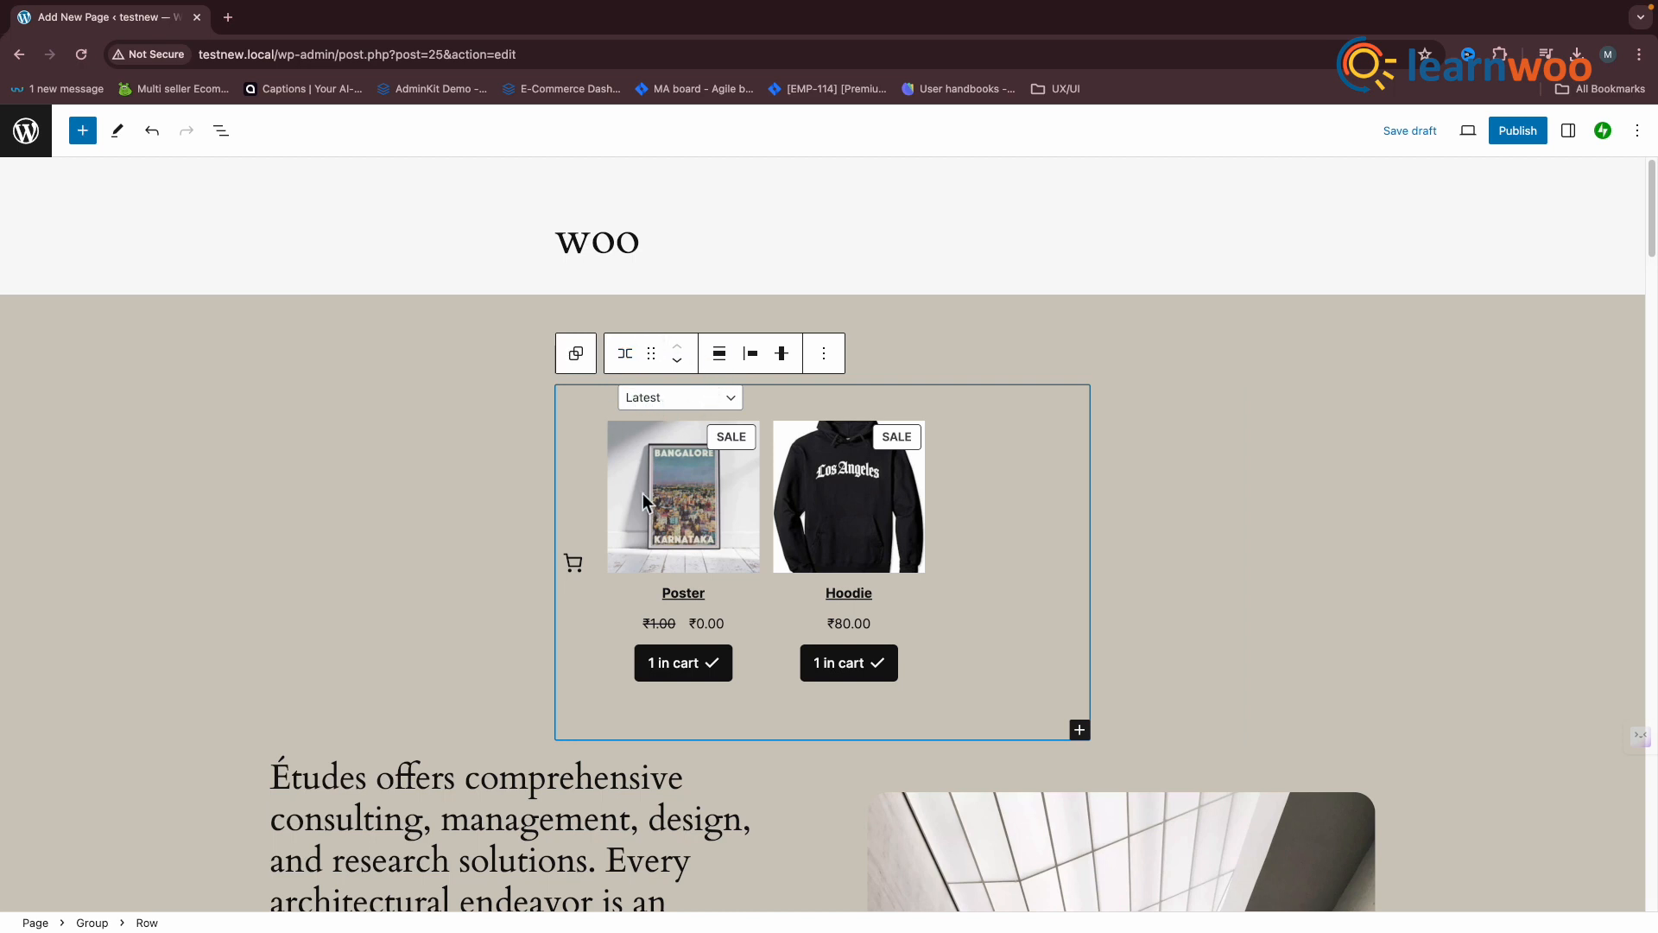
# Step: Check the transform choices of the Row block and the options available for the All Products block
pyautogui.click(638, 369)
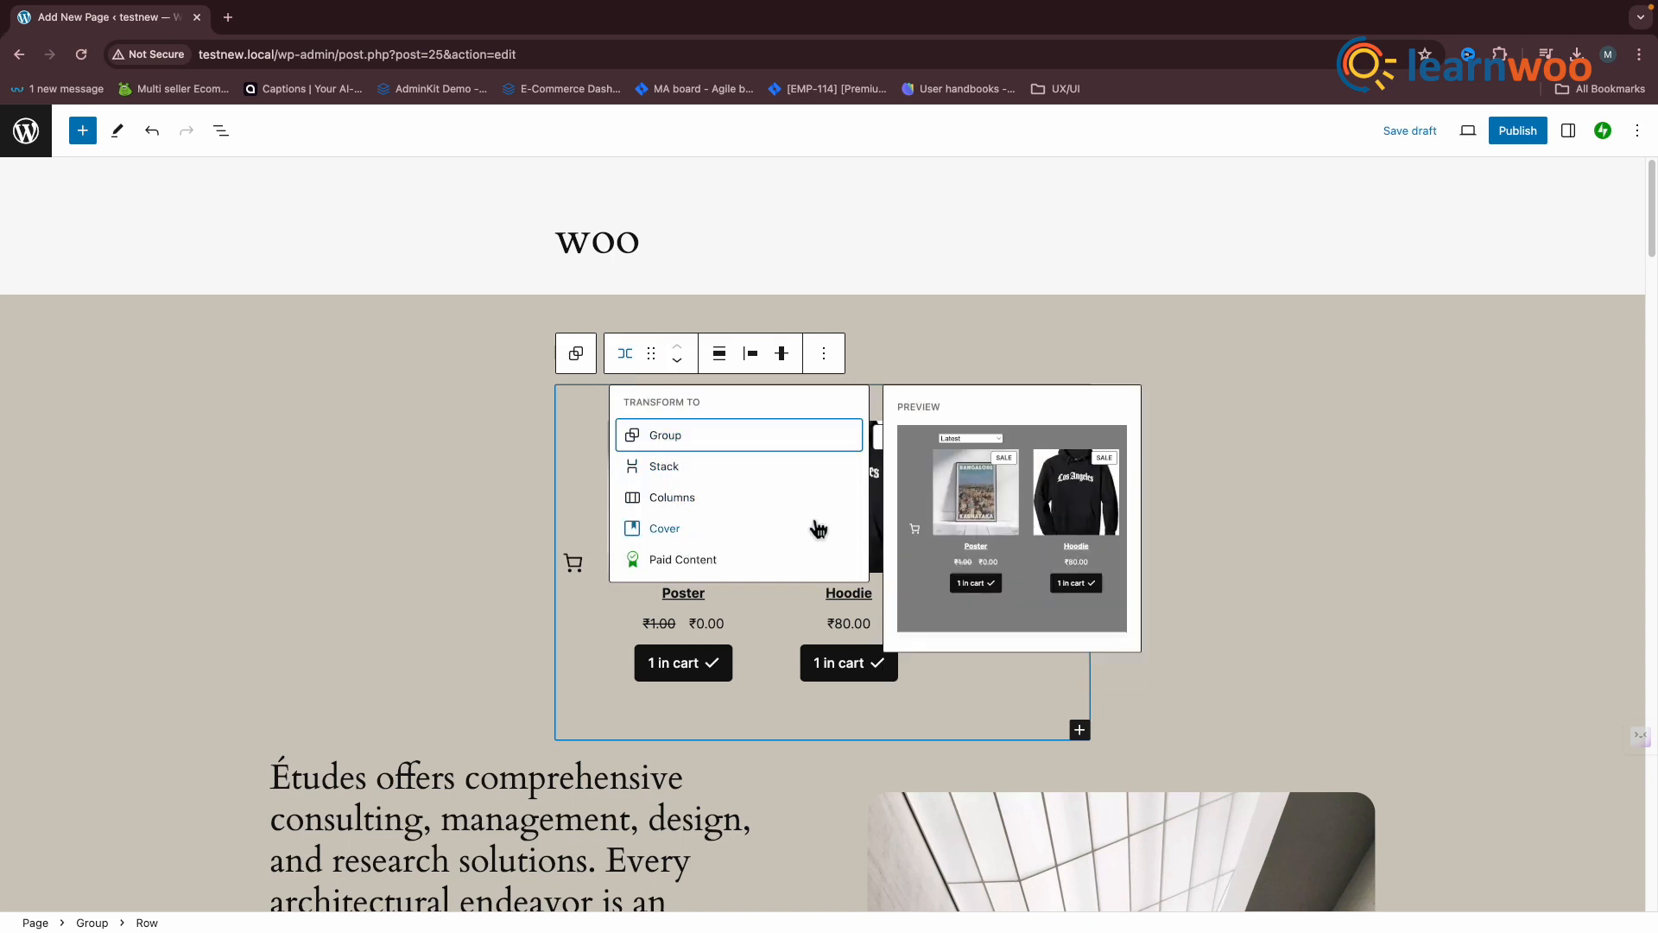
pyautogui.click(1028, 345)
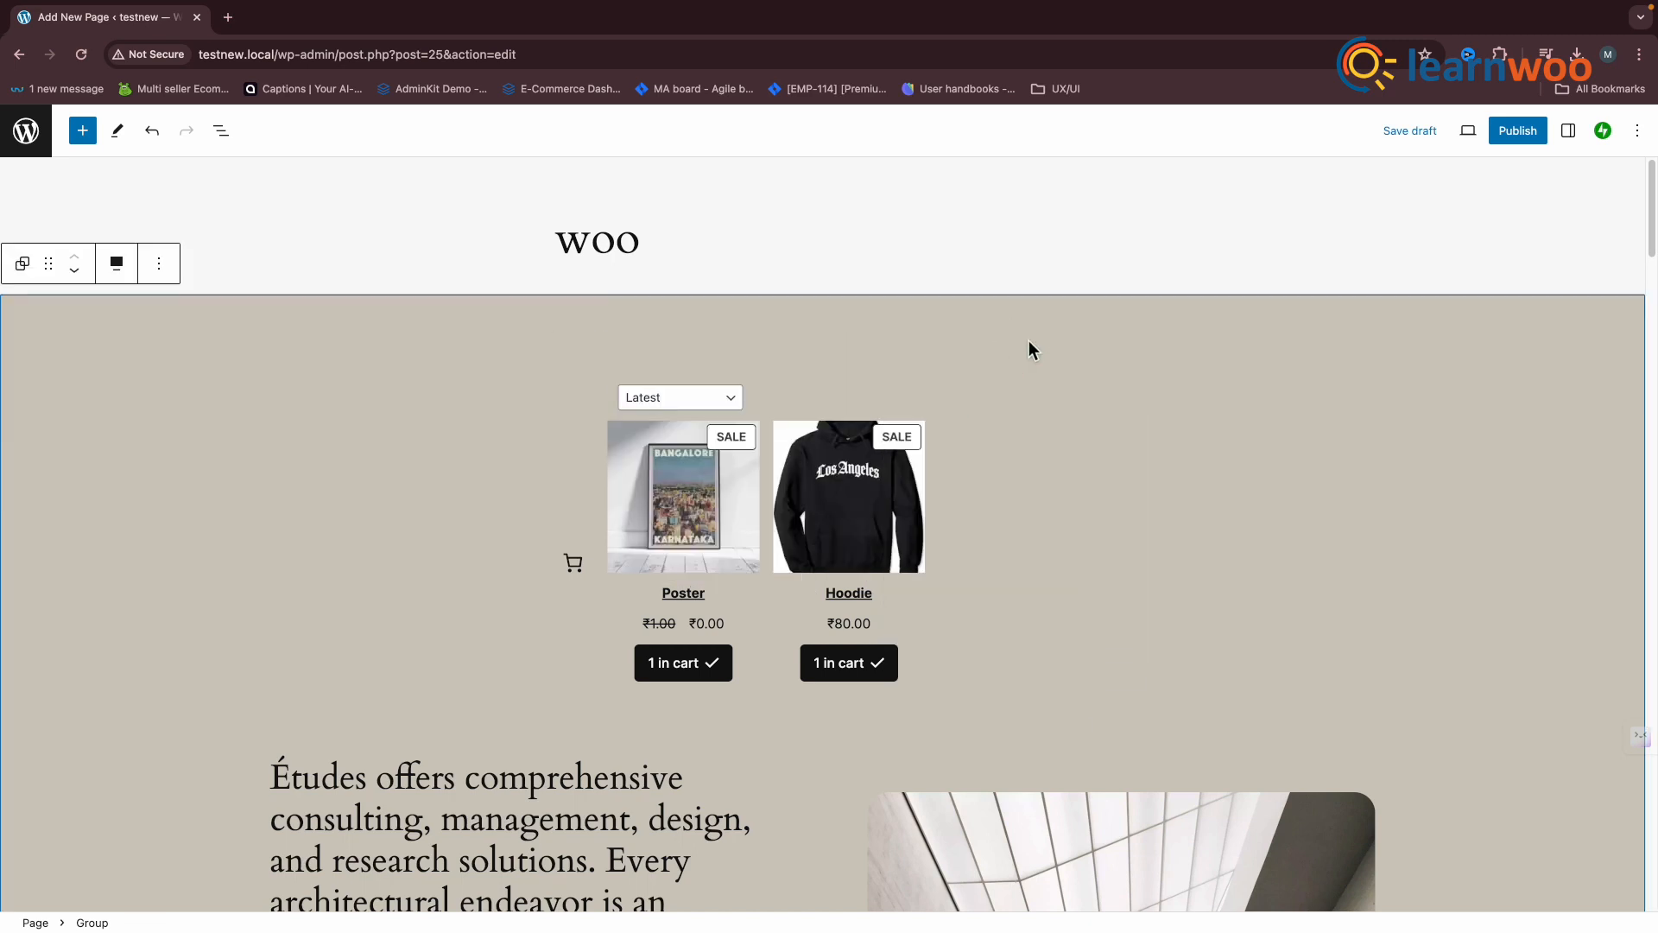
pyautogui.click(861, 530)
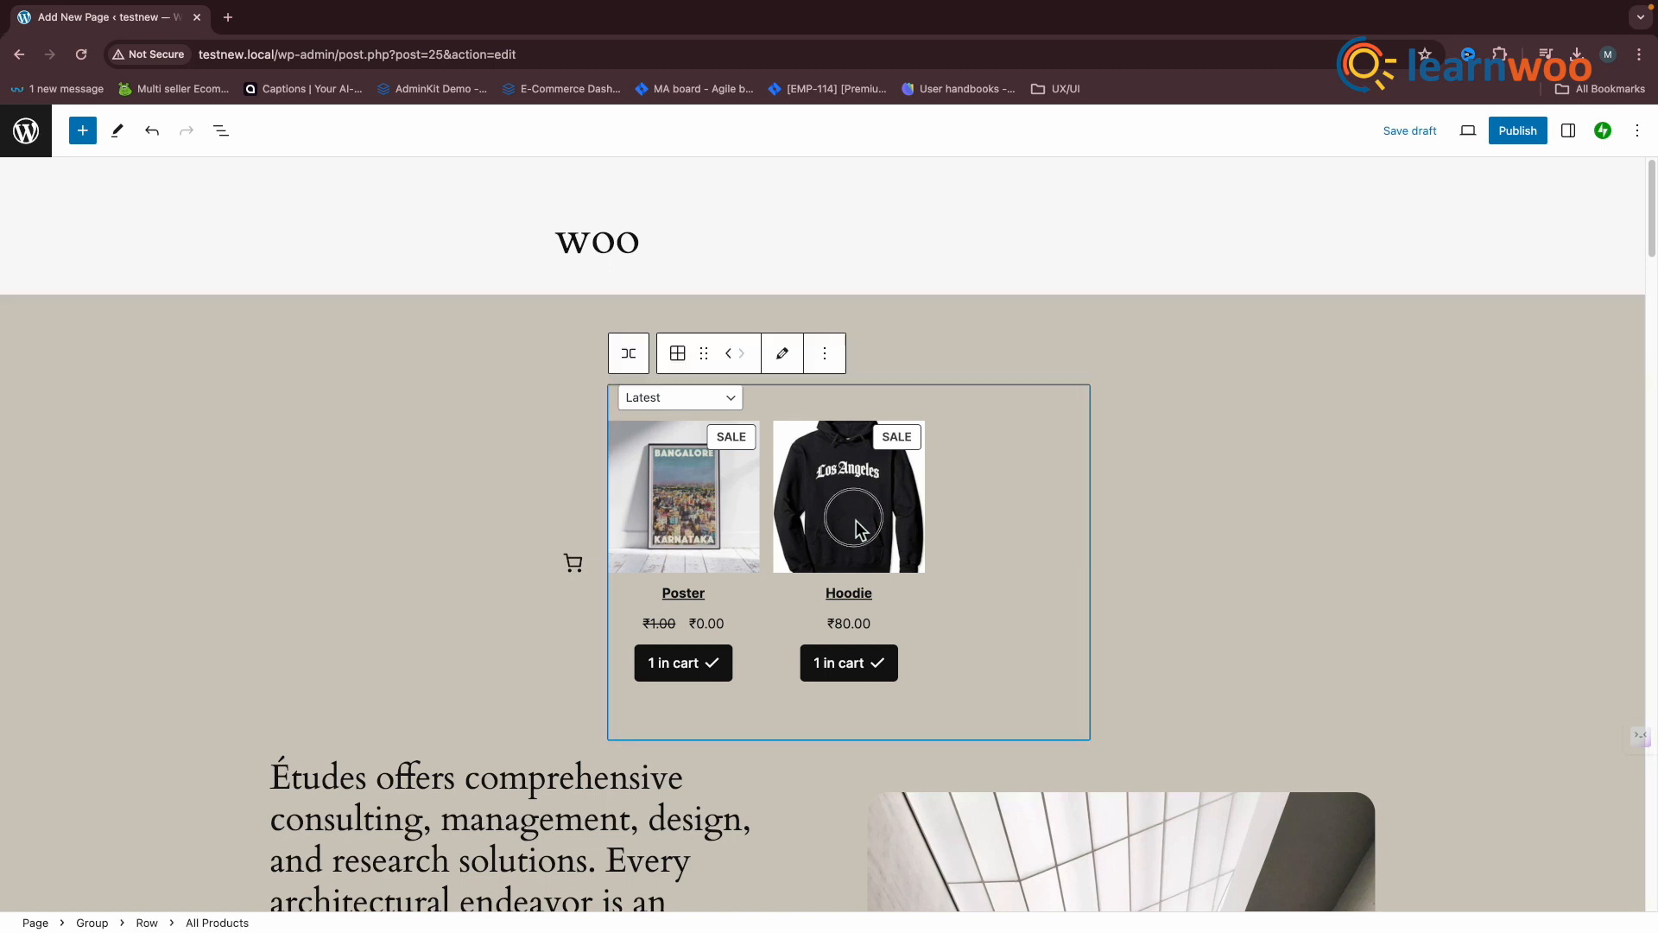
pyautogui.click(826, 354)
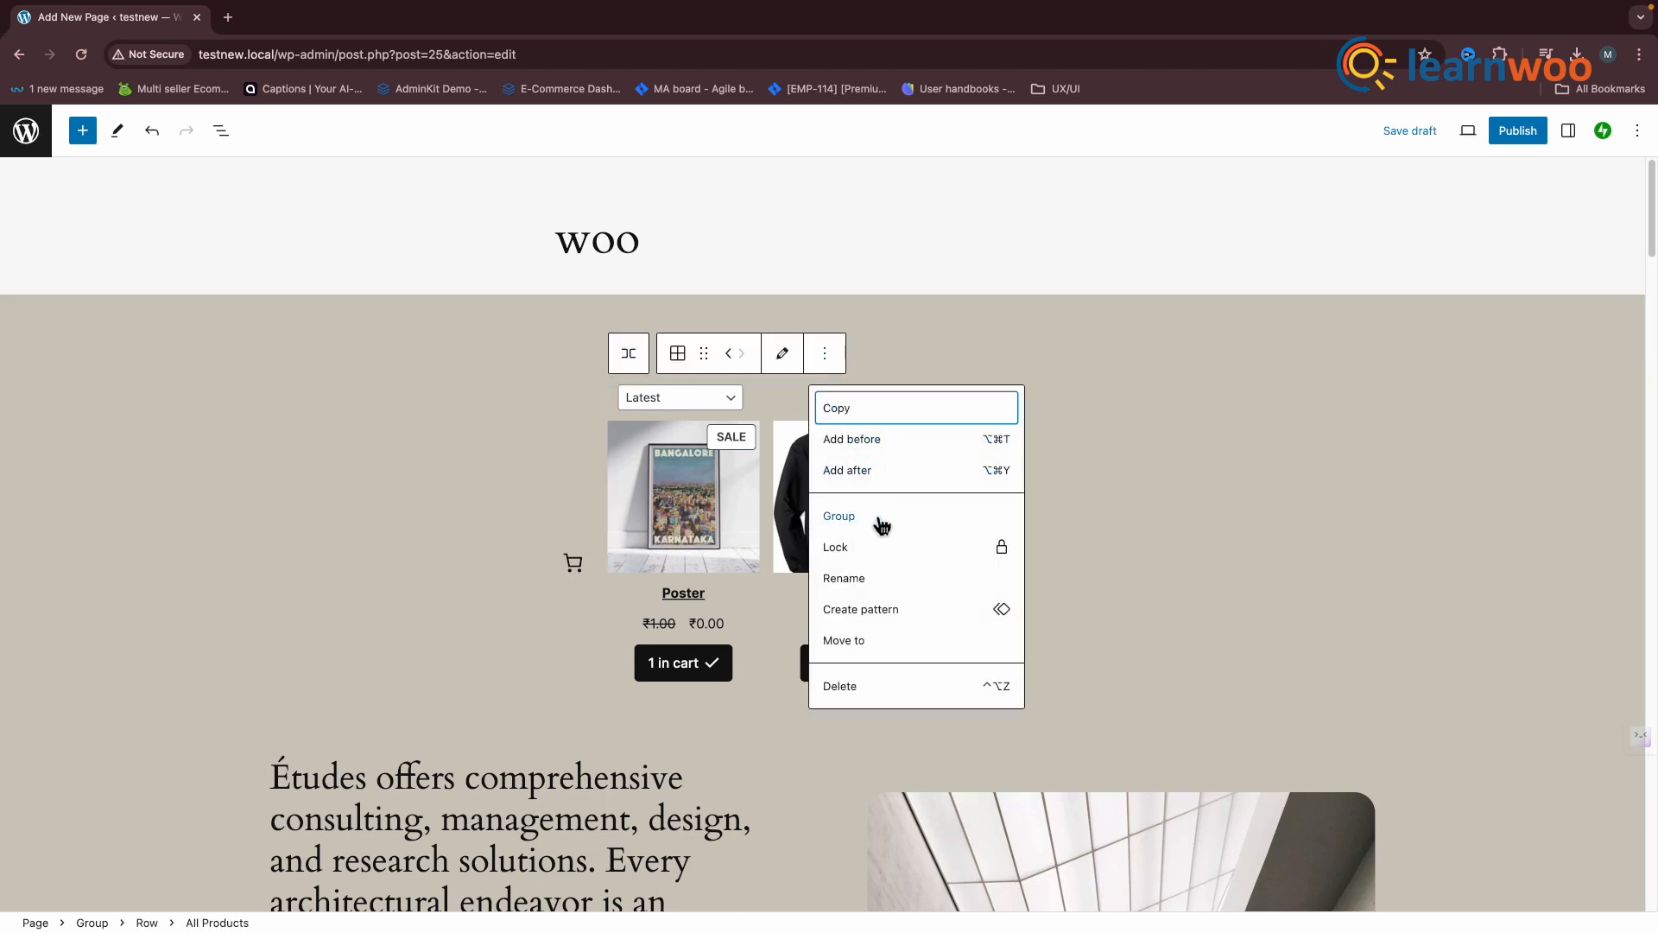
# Step: Insert a Columns block below the product row with the 25 / 50 / 25 layout
pyautogui.click(82, 136)
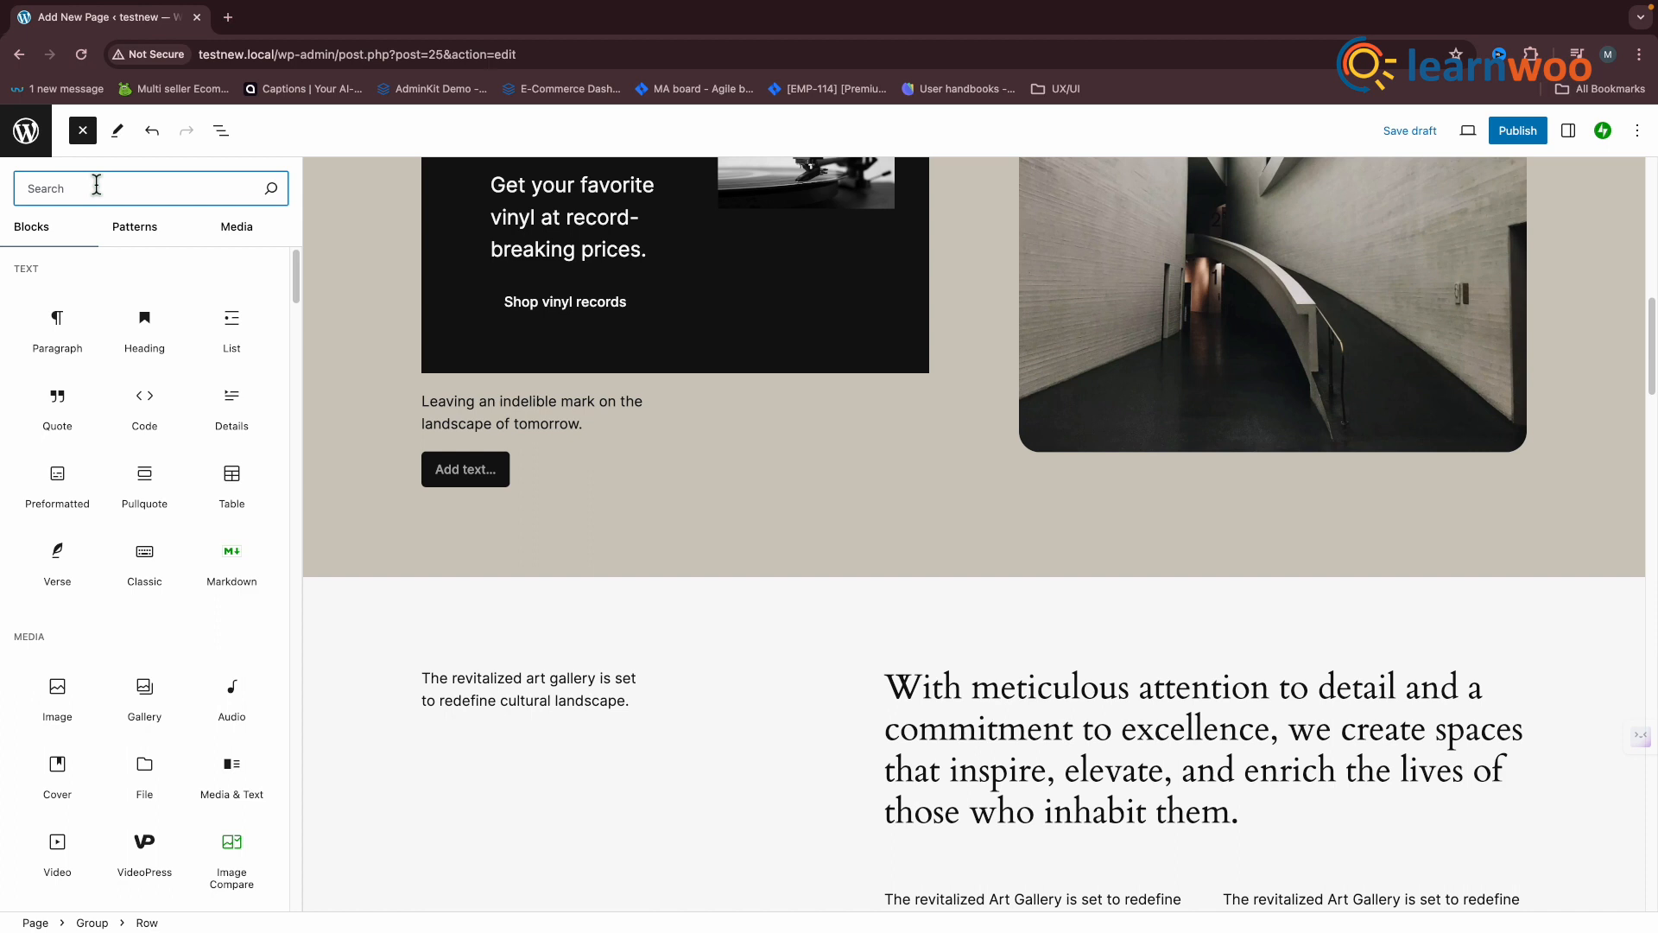
pyautogui.write('c')
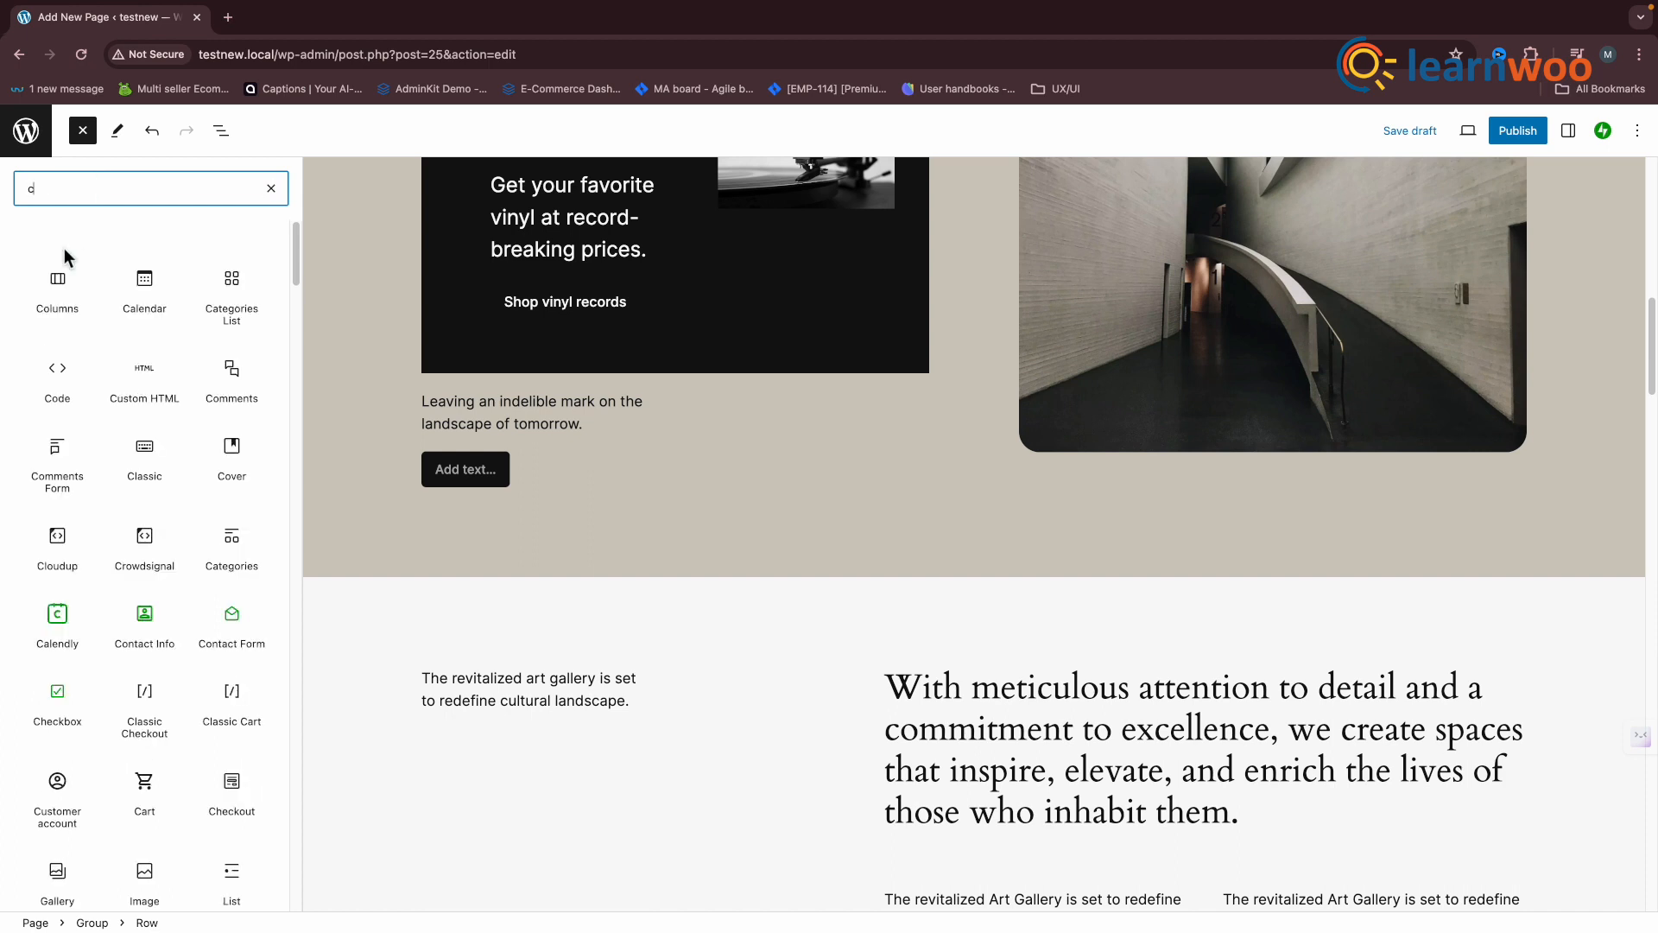
pyautogui.moveTo(67, 316)
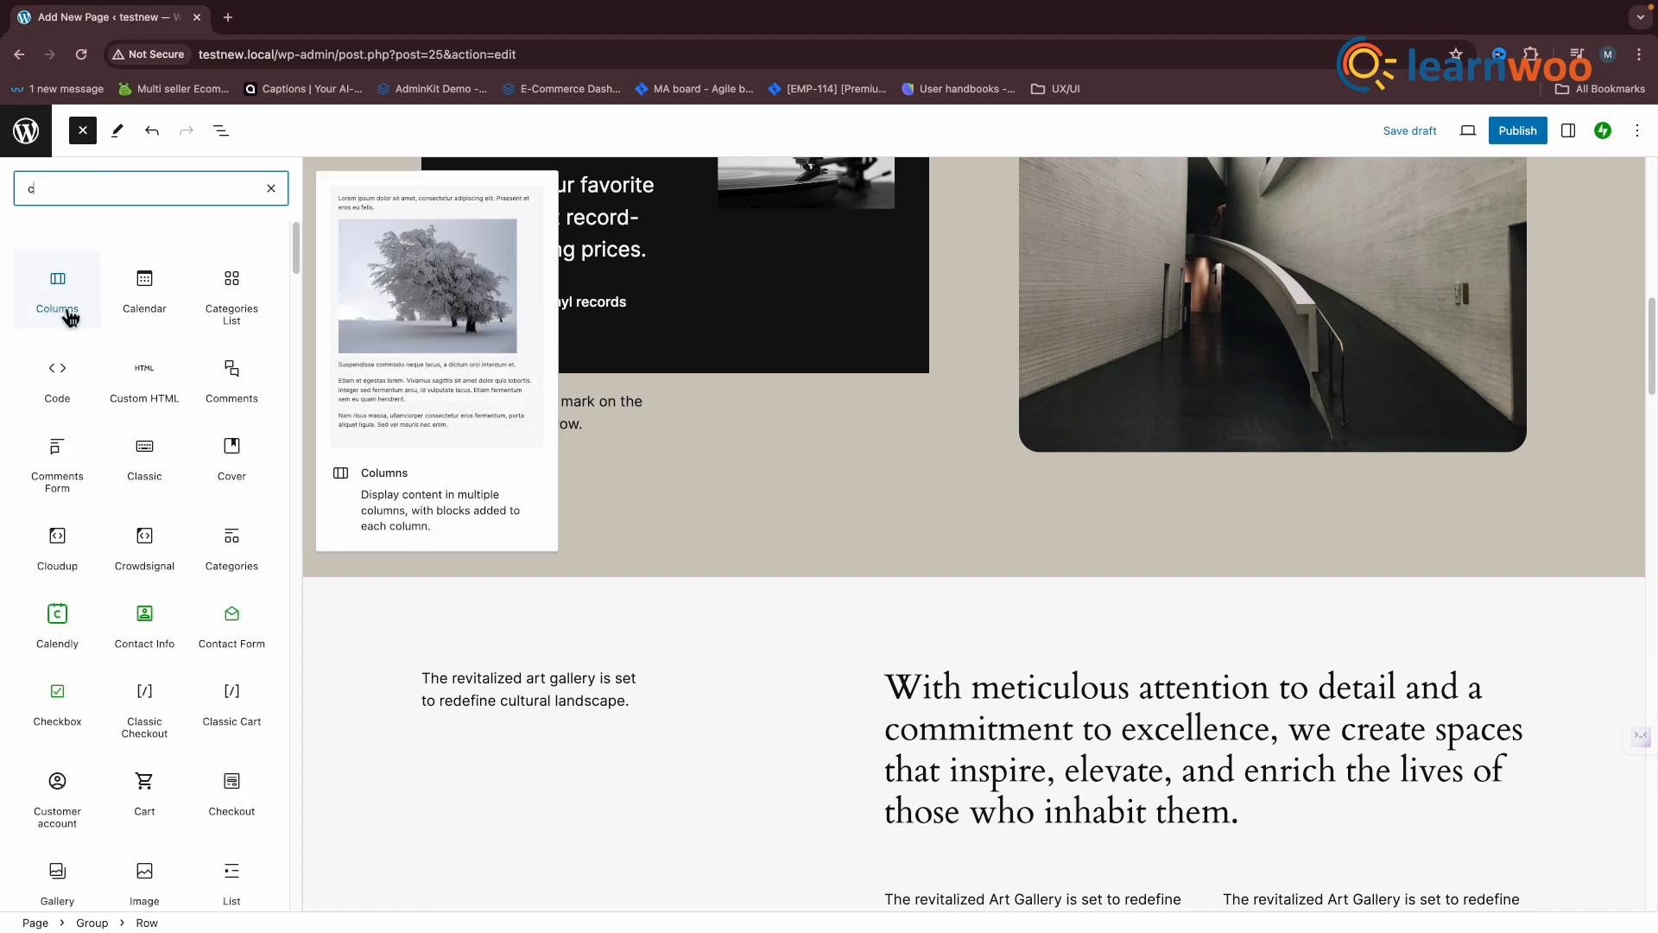
pyautogui.click(70, 318)
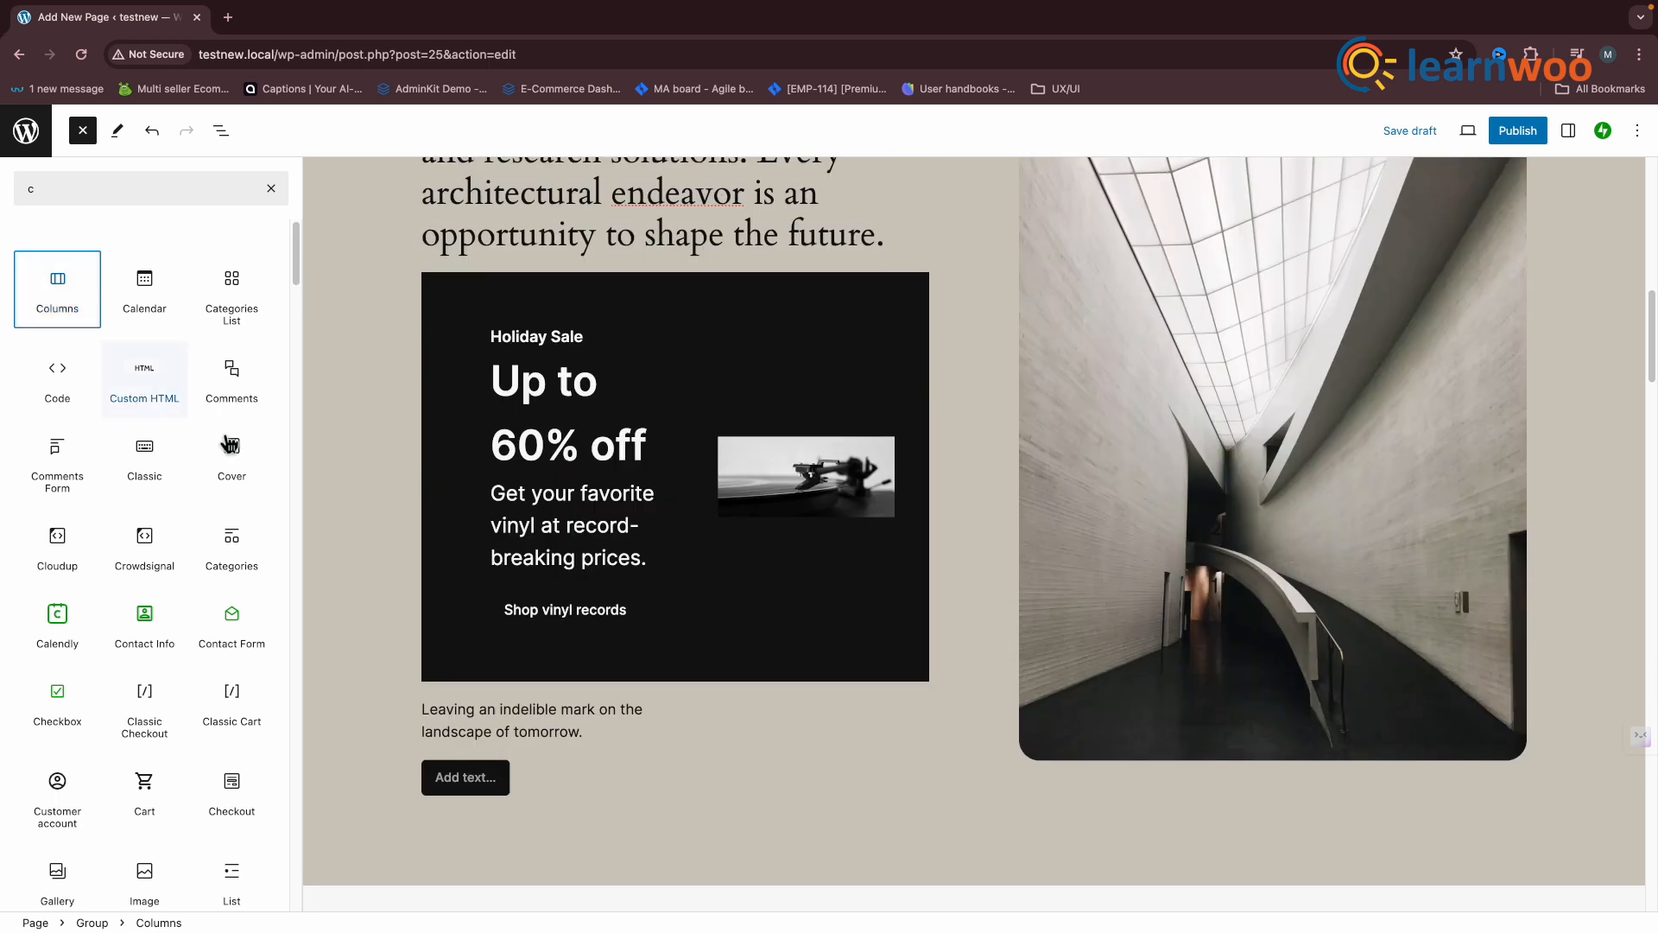
pyautogui.scroll(-15, 388, 466)
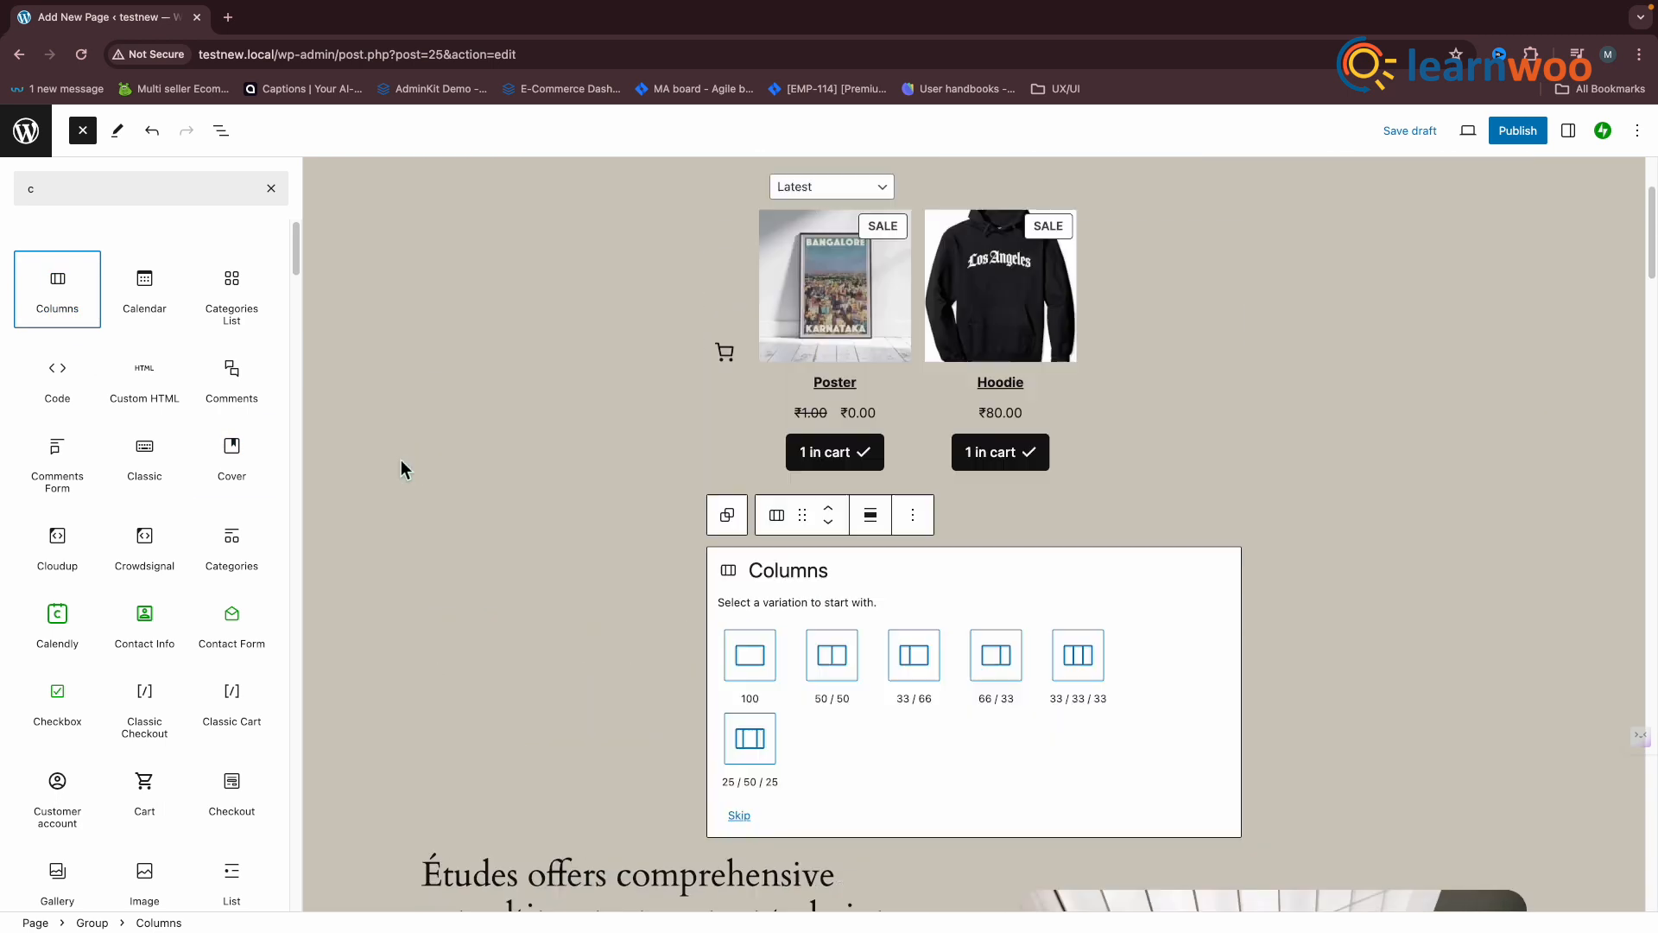
pyautogui.scroll(1, 401, 459)
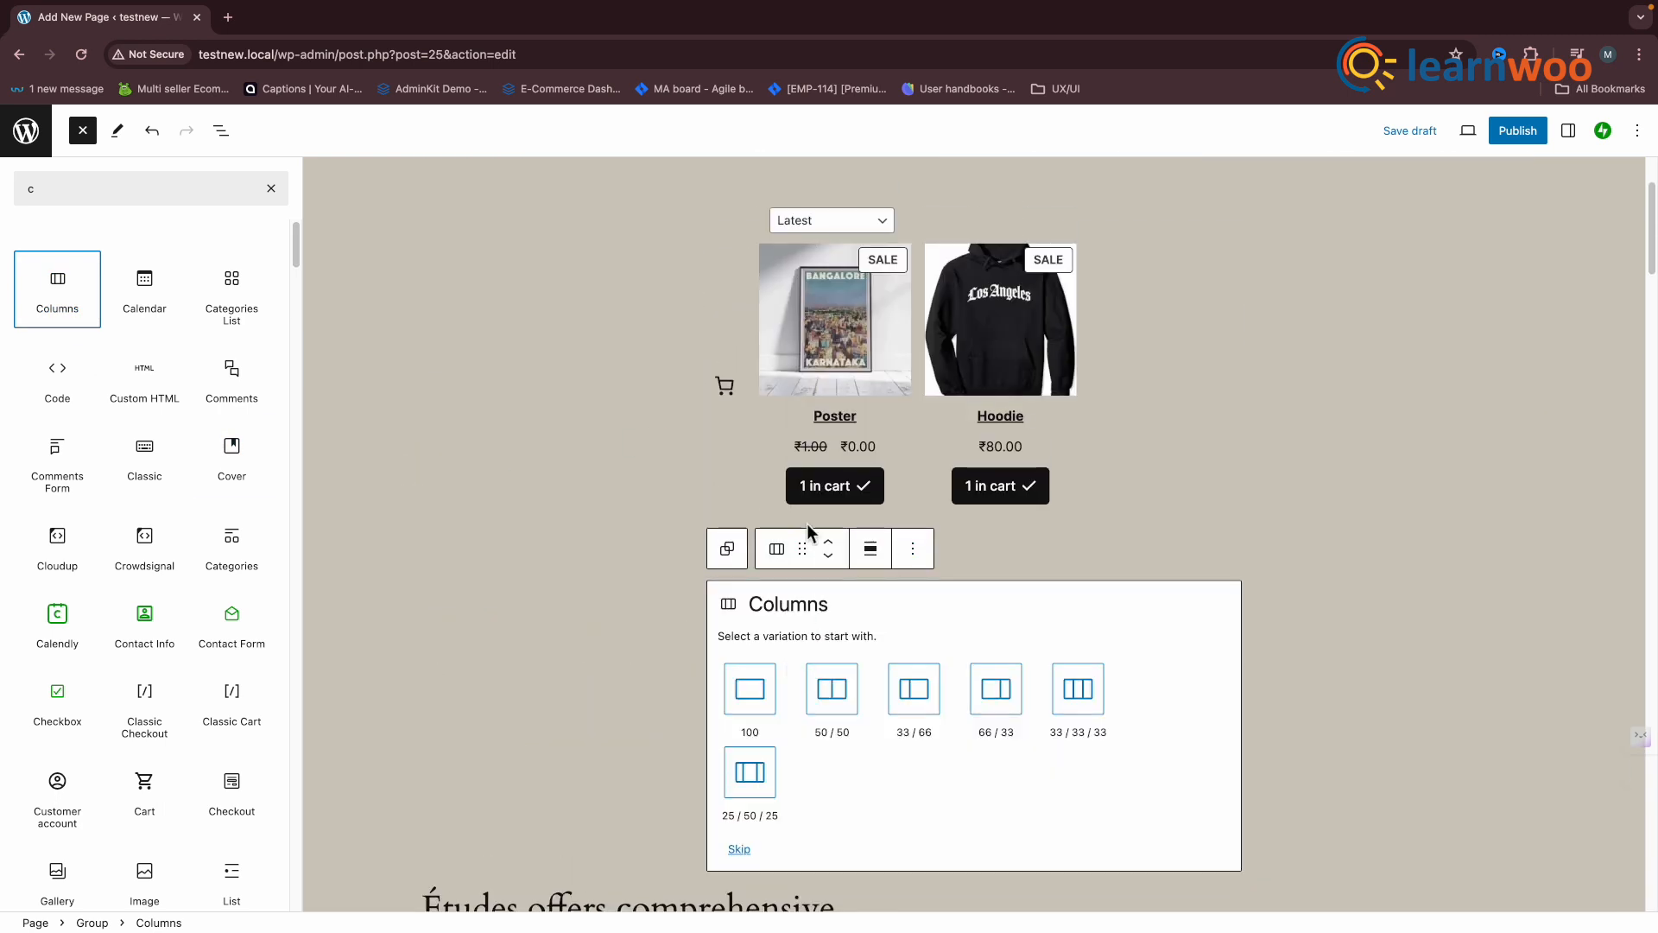
pyautogui.scroll(-1, 931, 767)
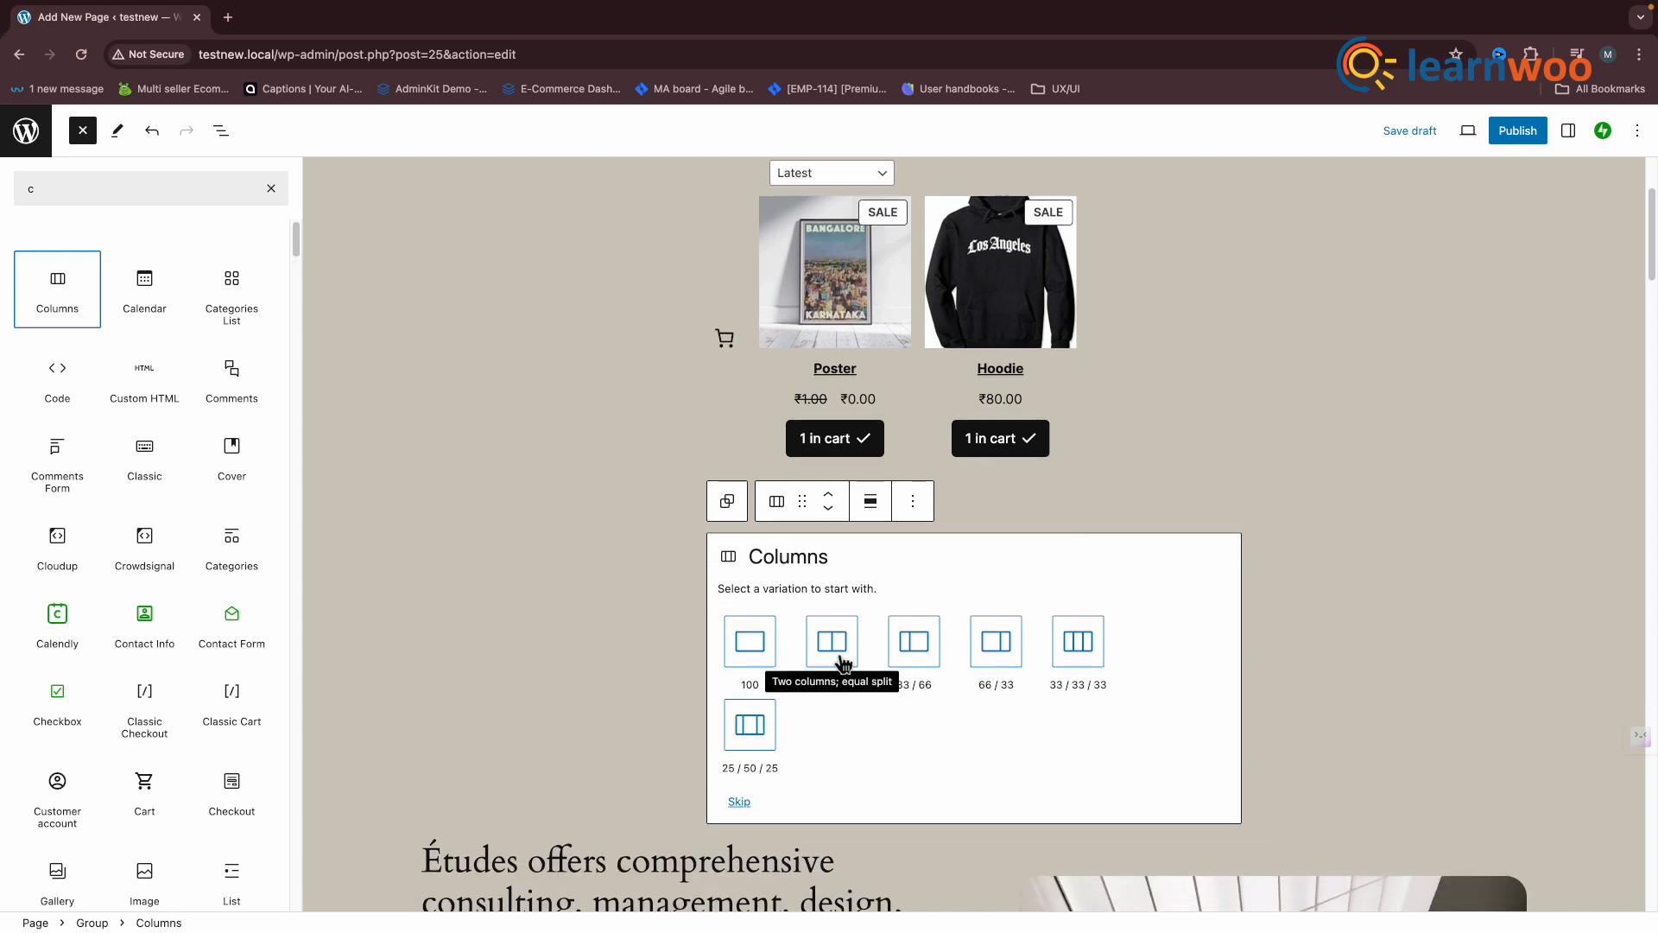
pyautogui.click(1001, 651)
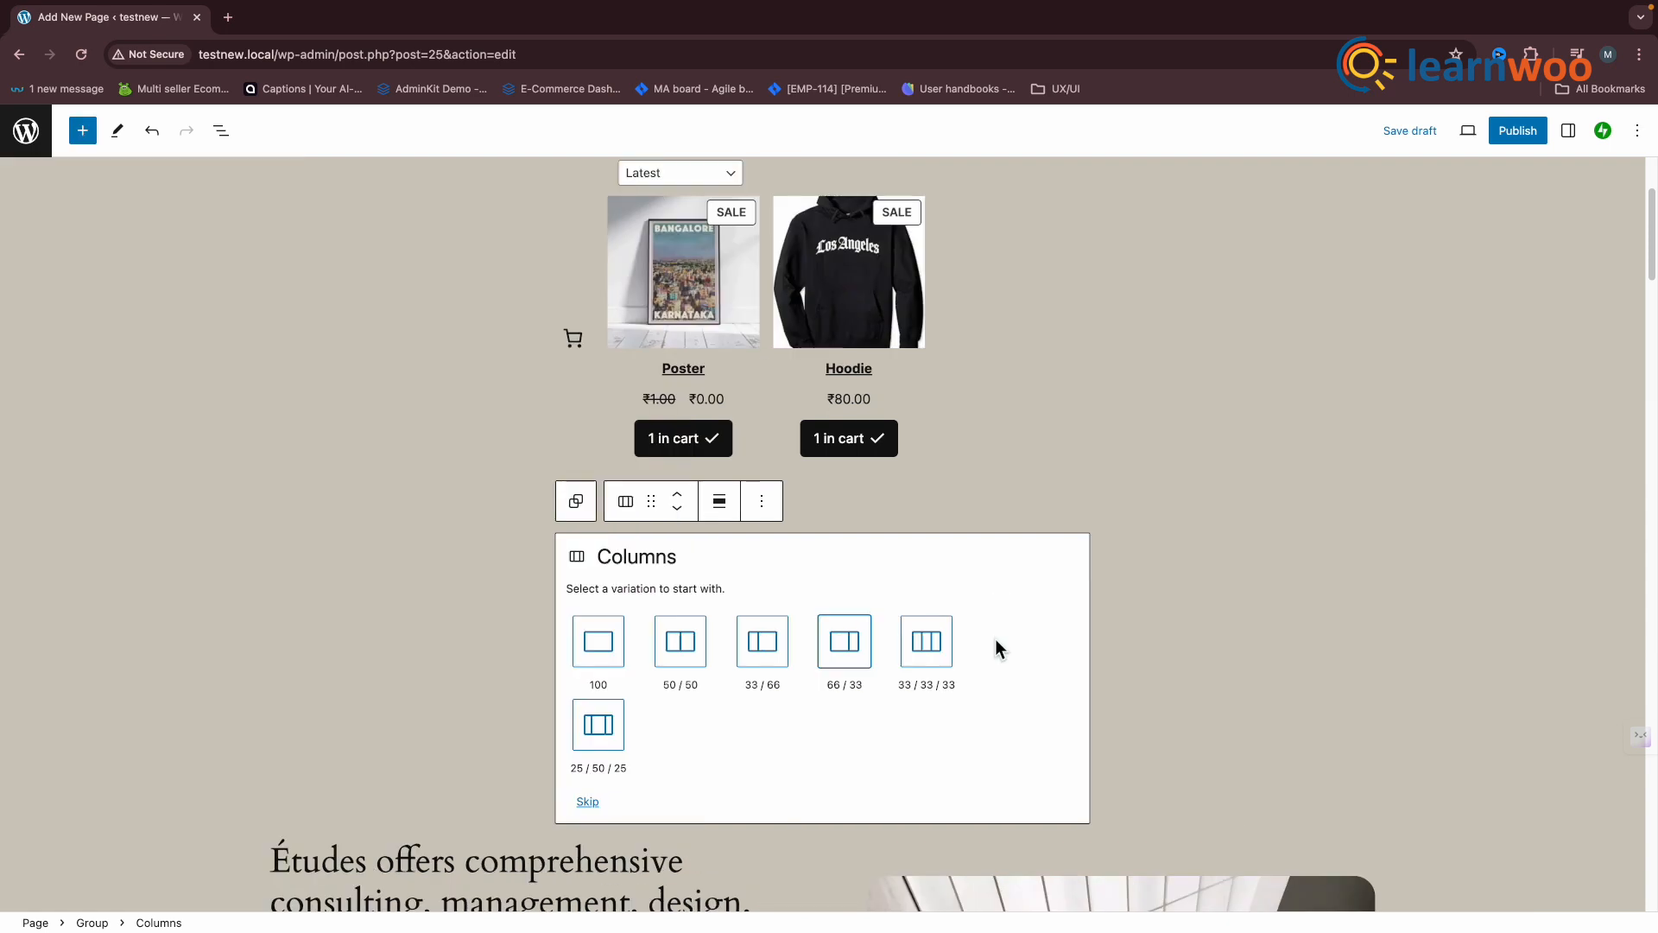
pyautogui.click(613, 747)
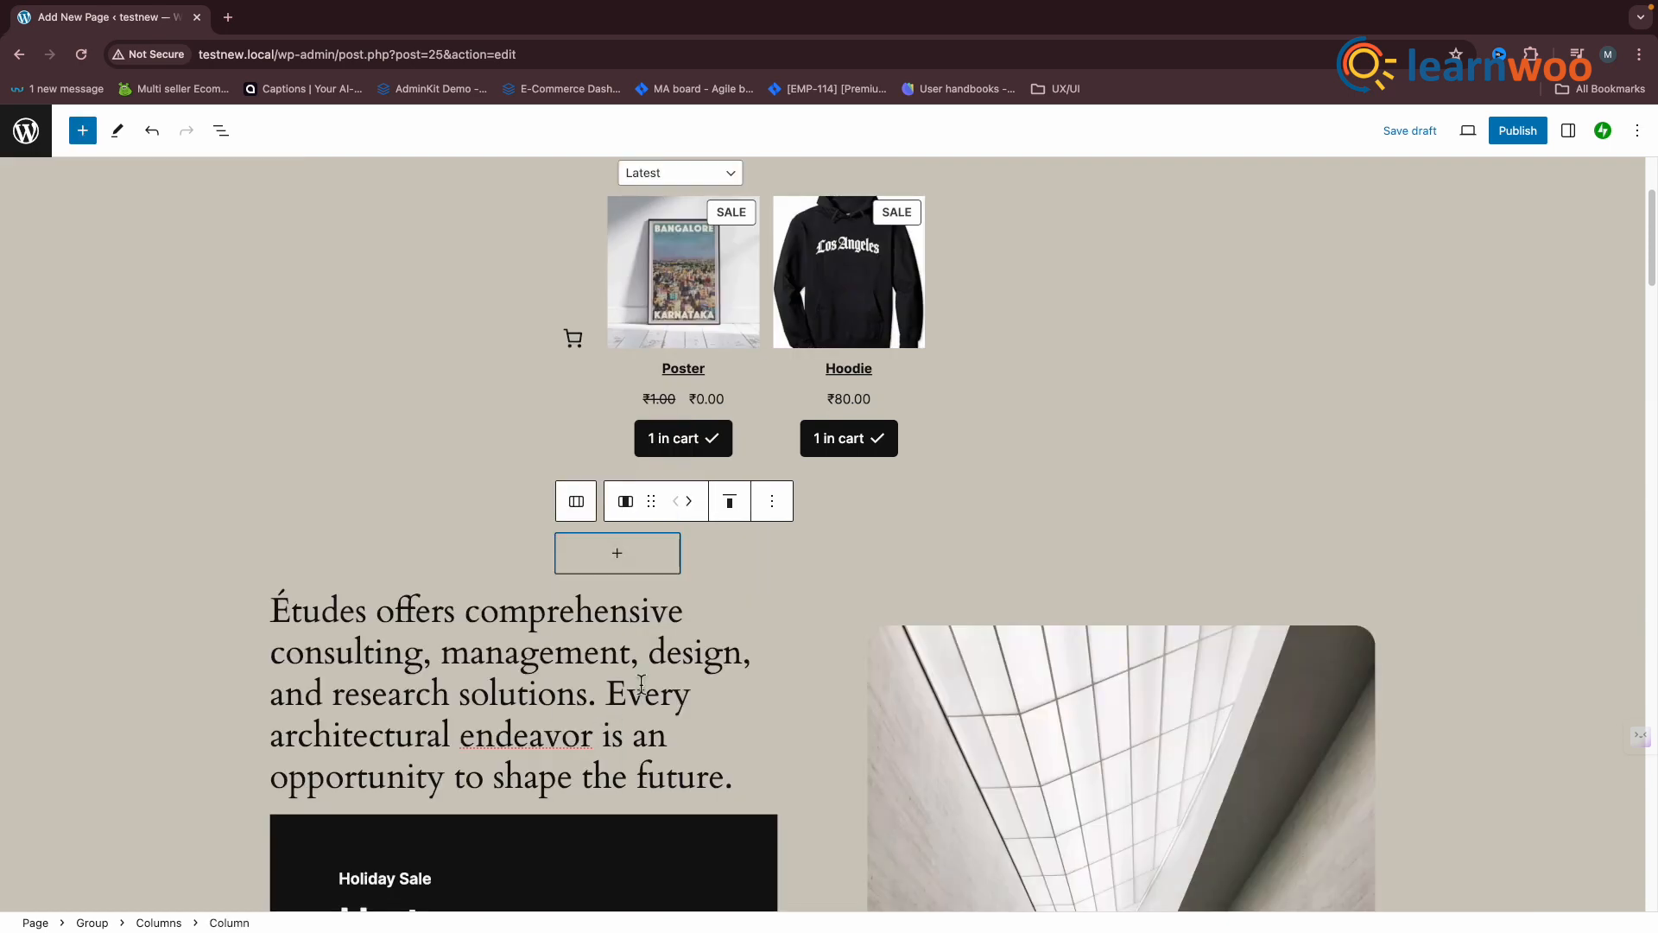
# Step: Move the first column one place to the right and set the Columns block's alignment to Wide width
pyautogui.click(636, 508)
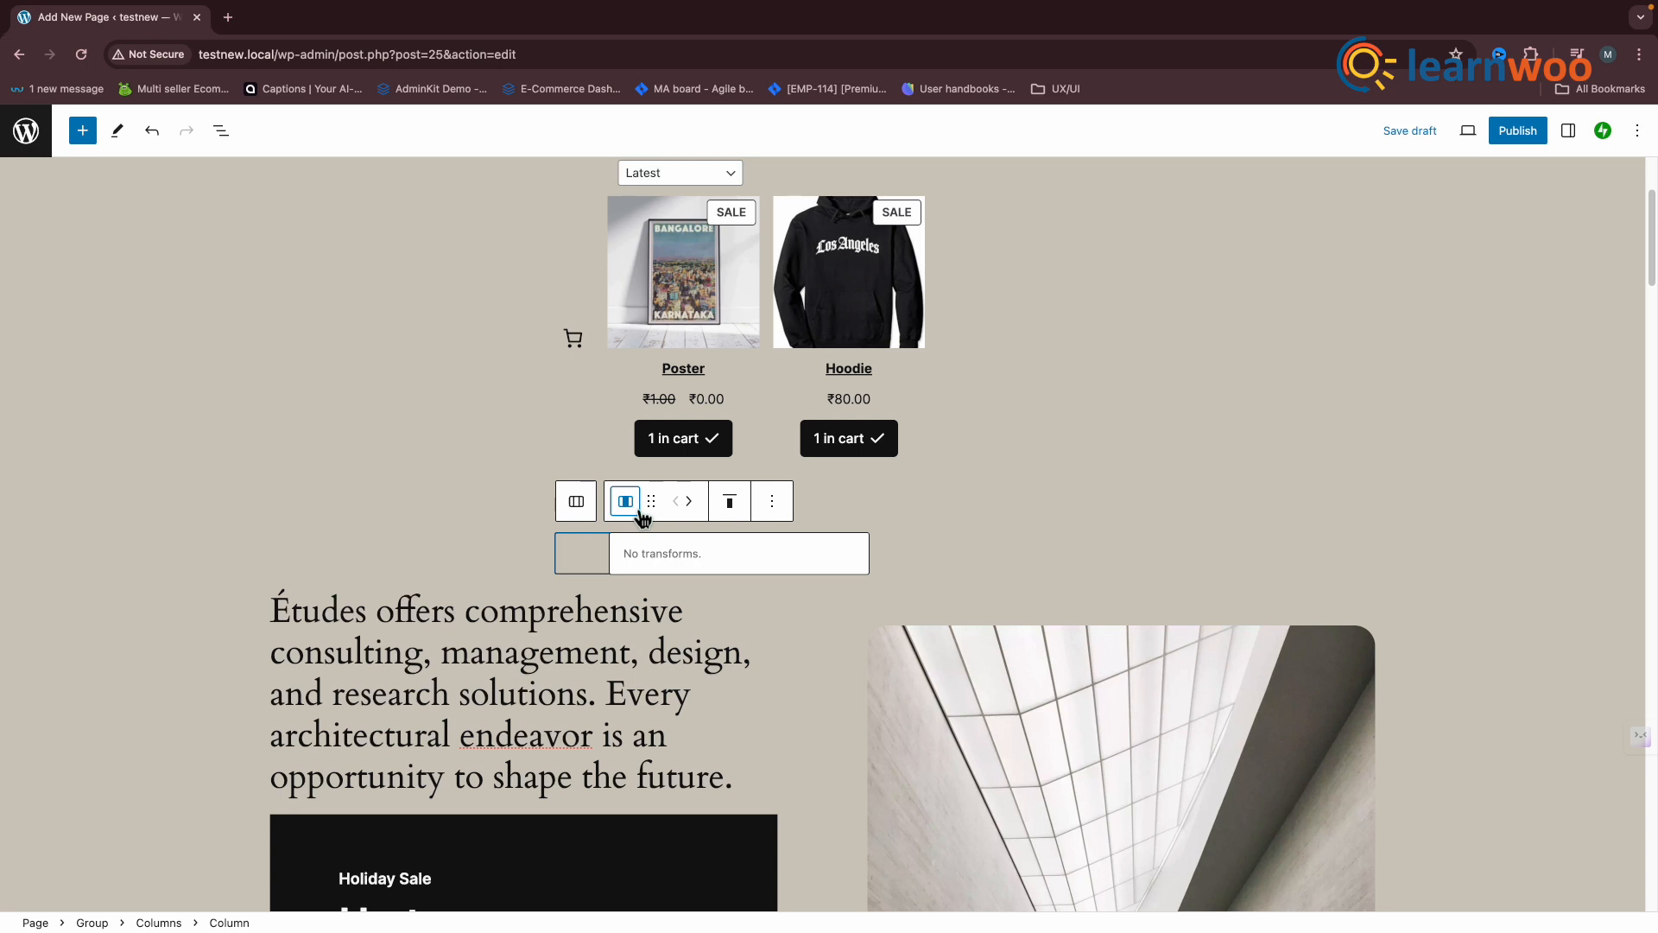
pyautogui.click(686, 508)
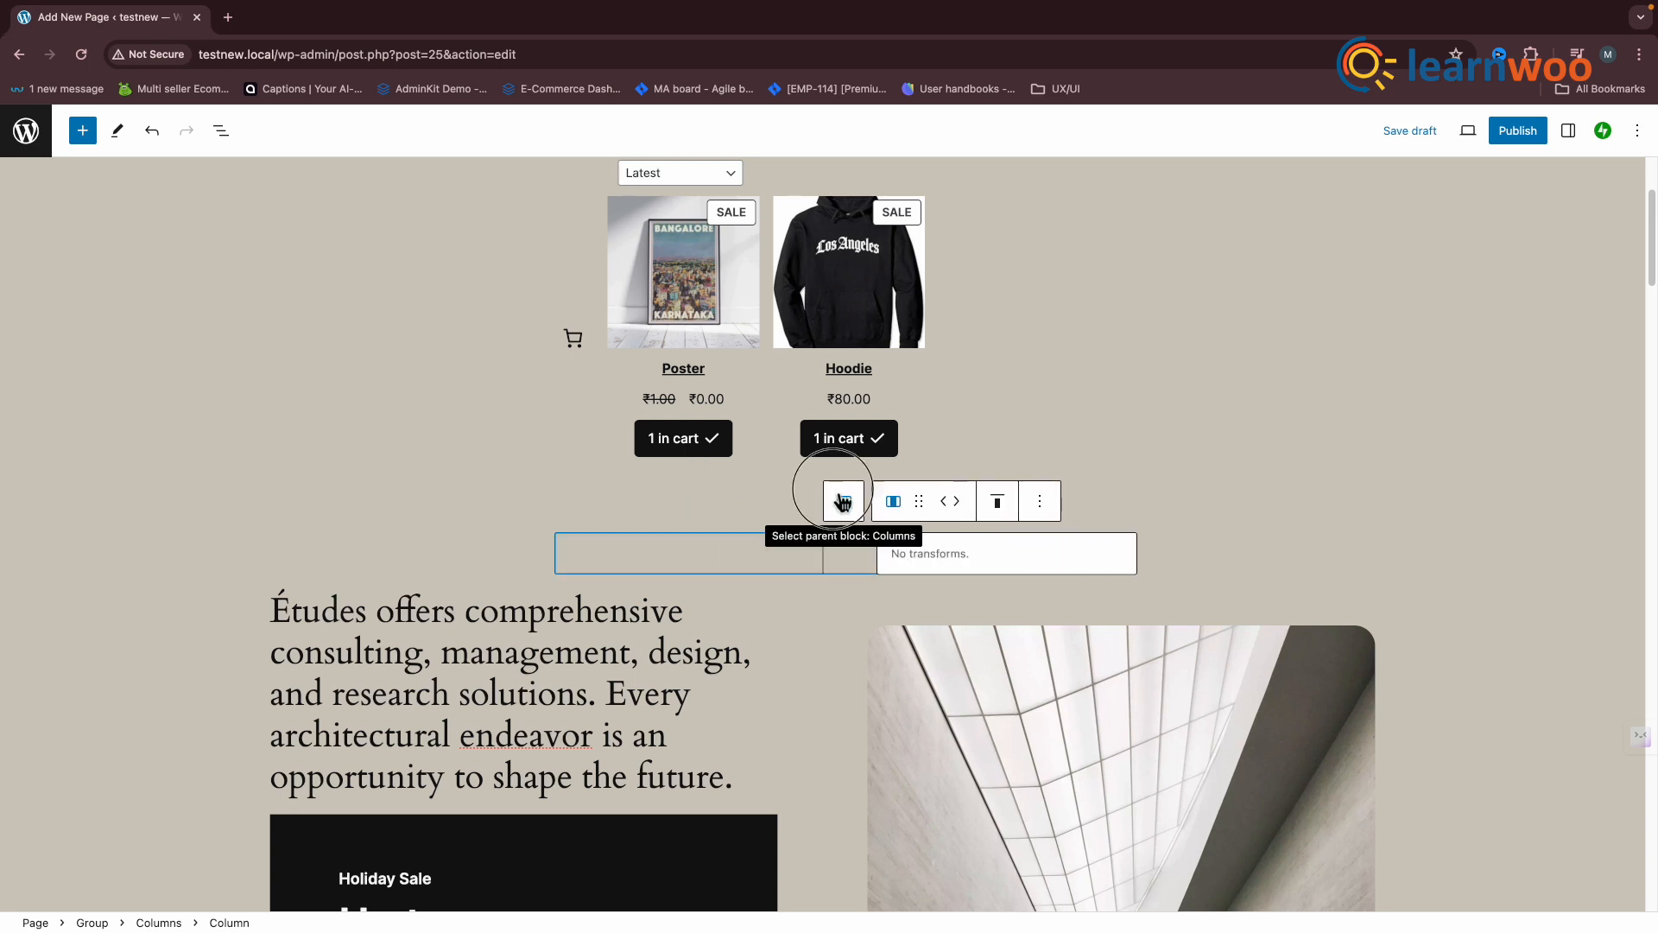
pyautogui.click(842, 502)
pyautogui.click(728, 515)
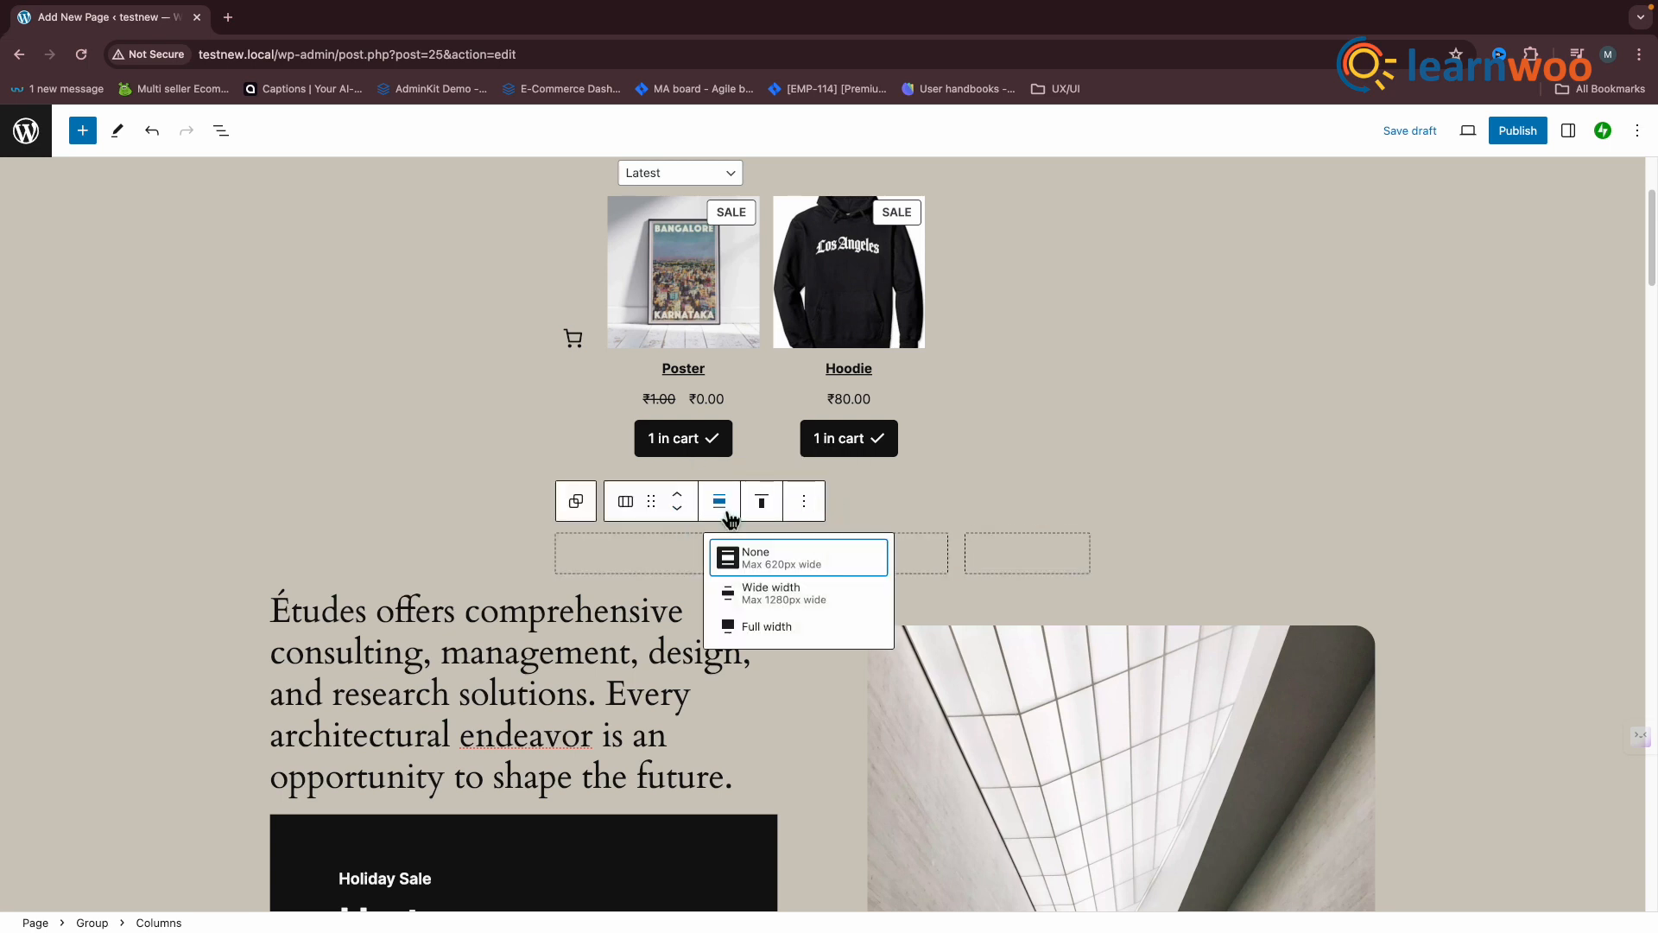
pyautogui.click(749, 591)
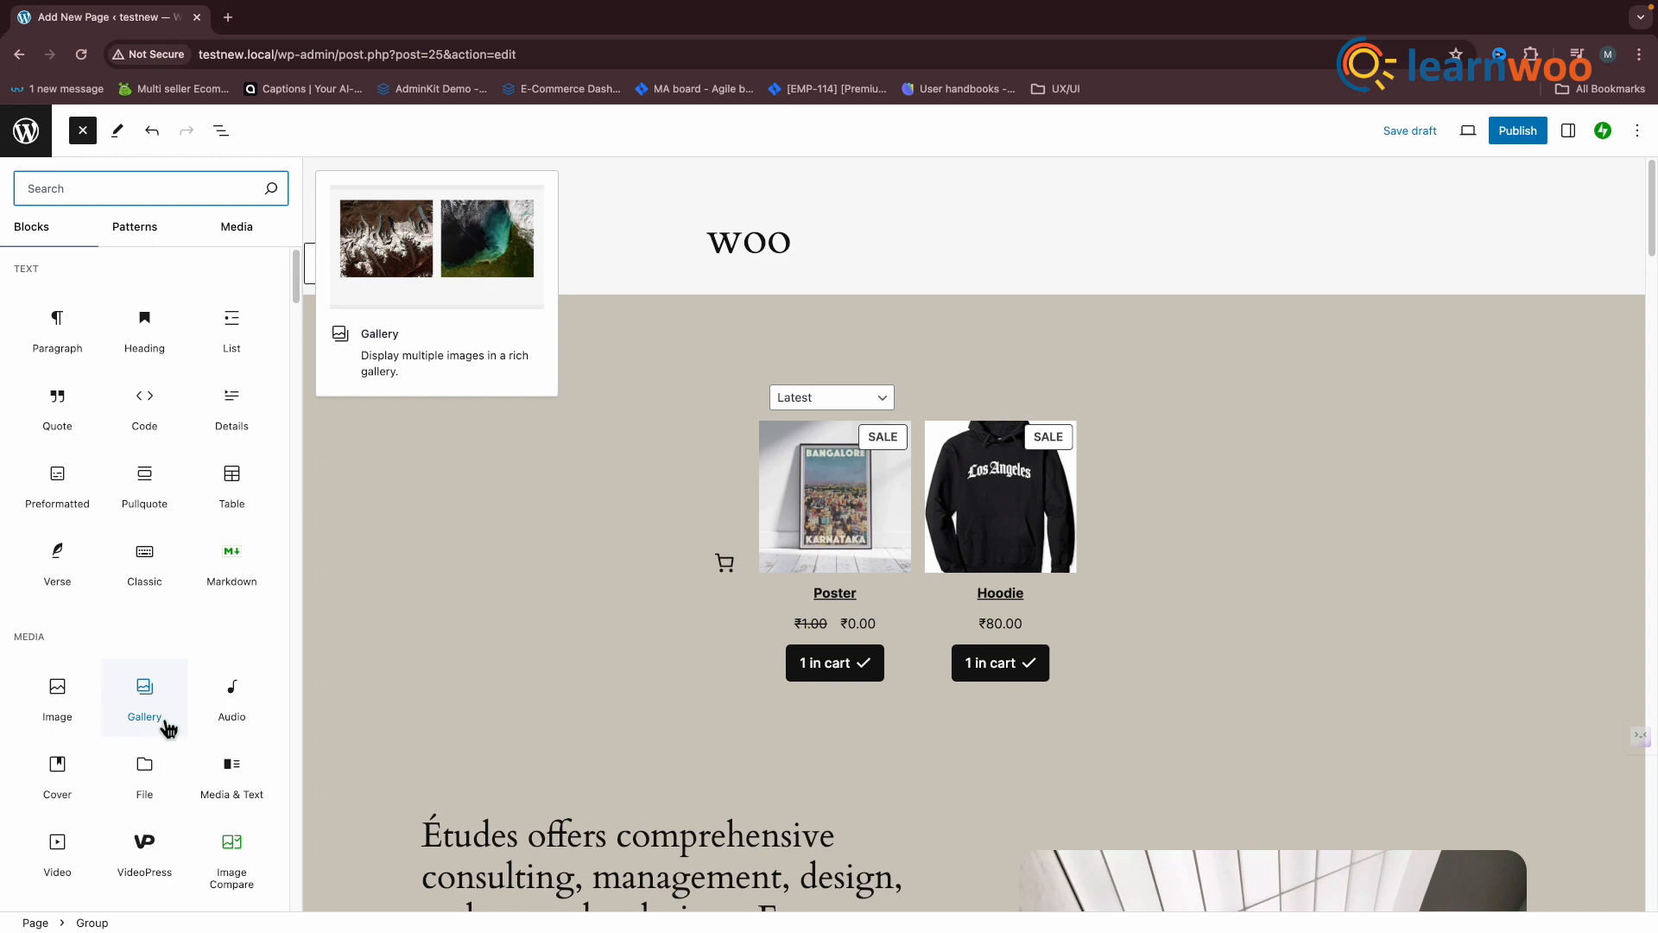
# Step: Insert a Gallery block directly below the product row and review its alignment and transform choices
pyautogui.moveTo(167, 728); pyautogui.dragTo(492, 723)
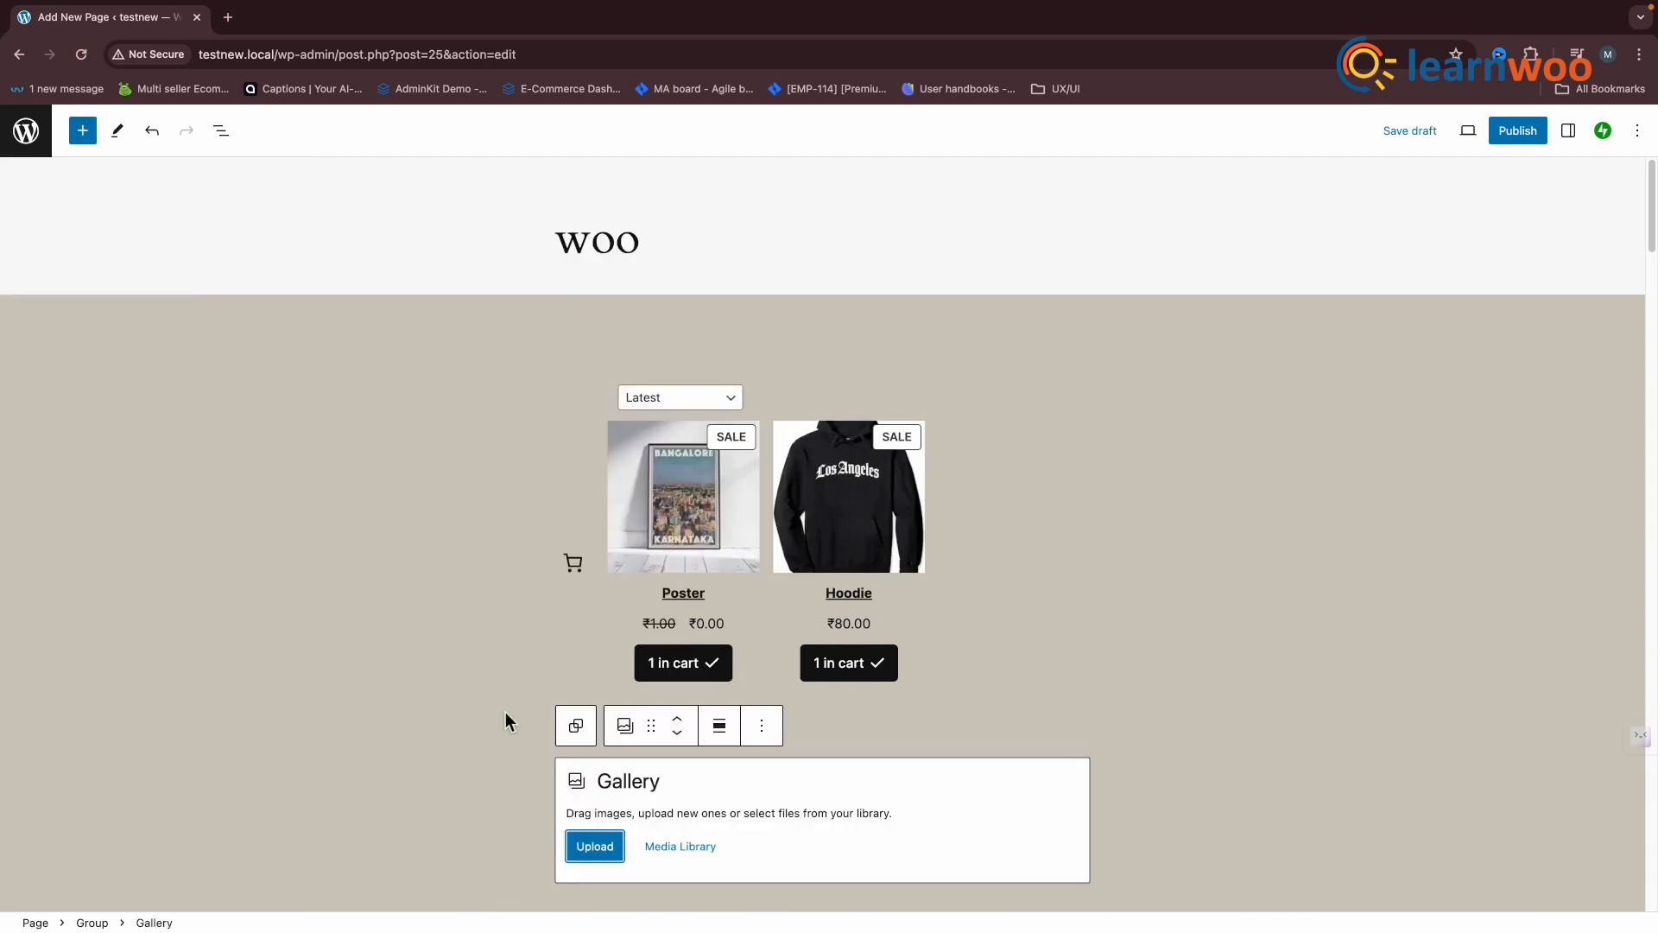
pyautogui.scroll(-5, 738, 788)
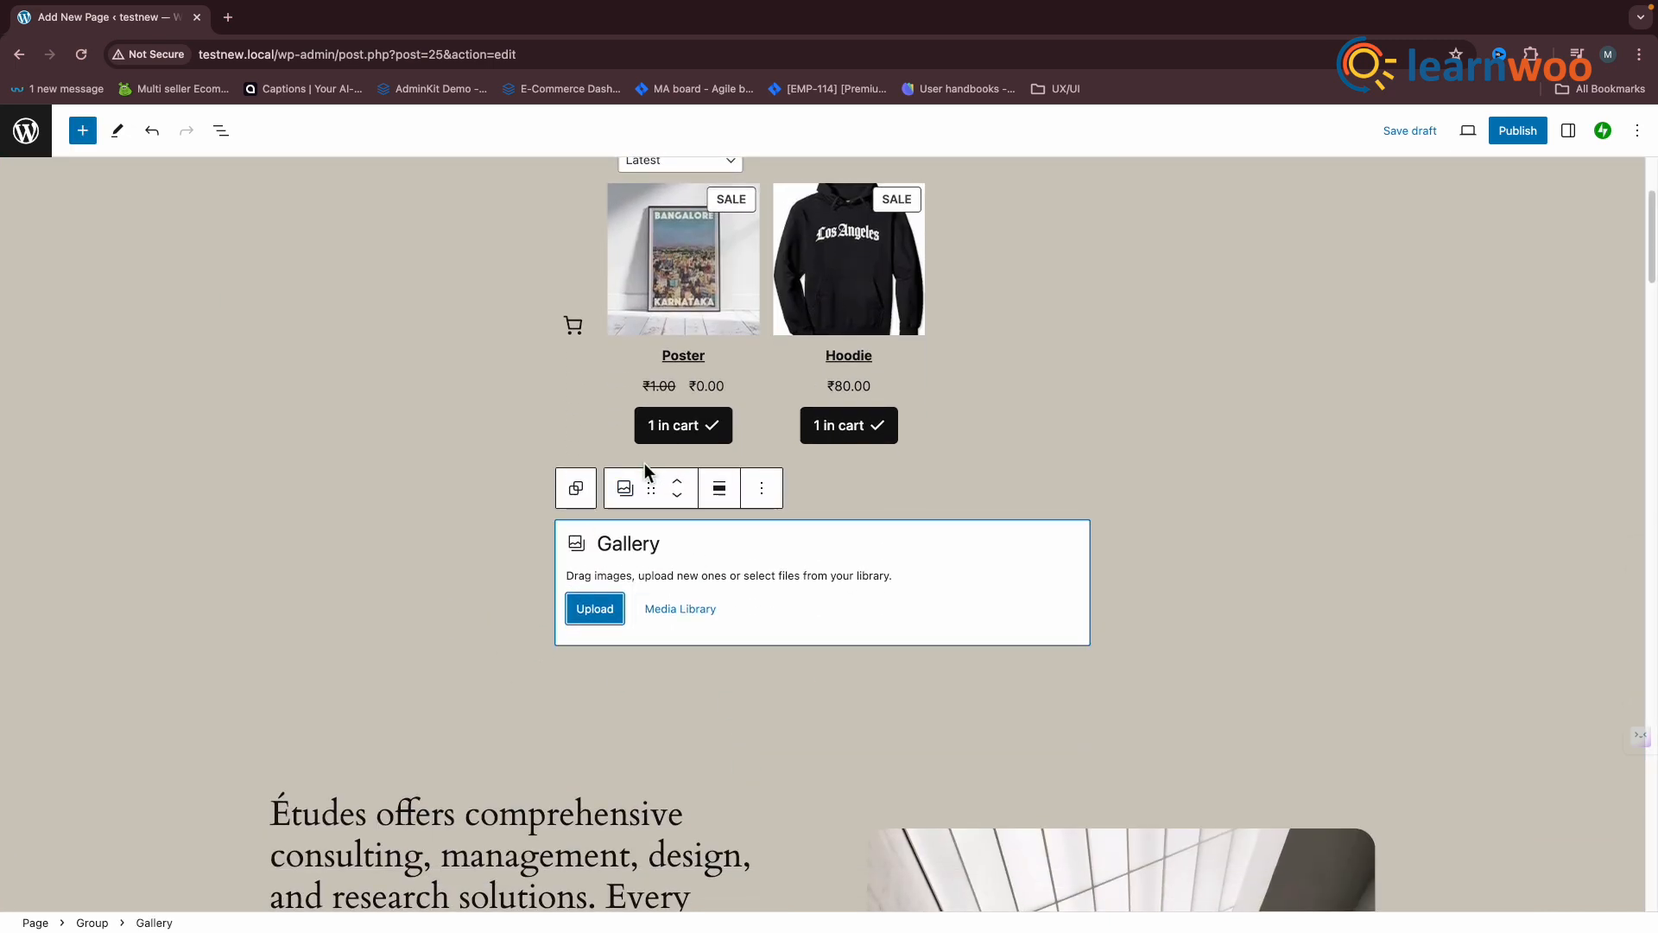
pyautogui.click(728, 508)
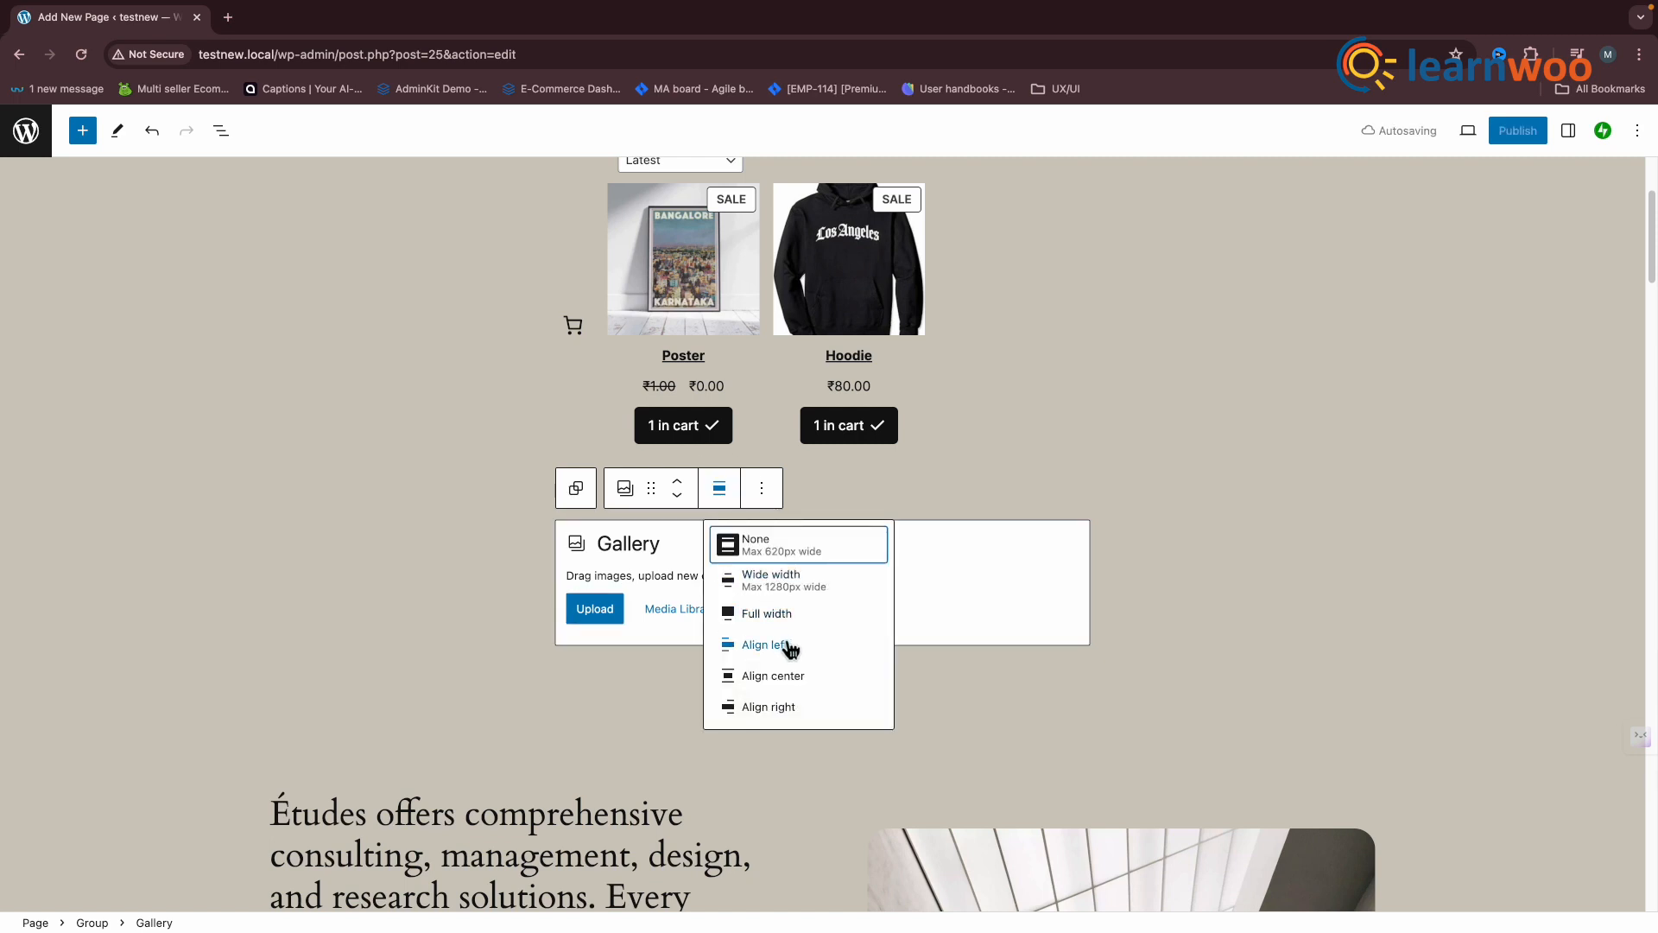
pyautogui.click(626, 488)
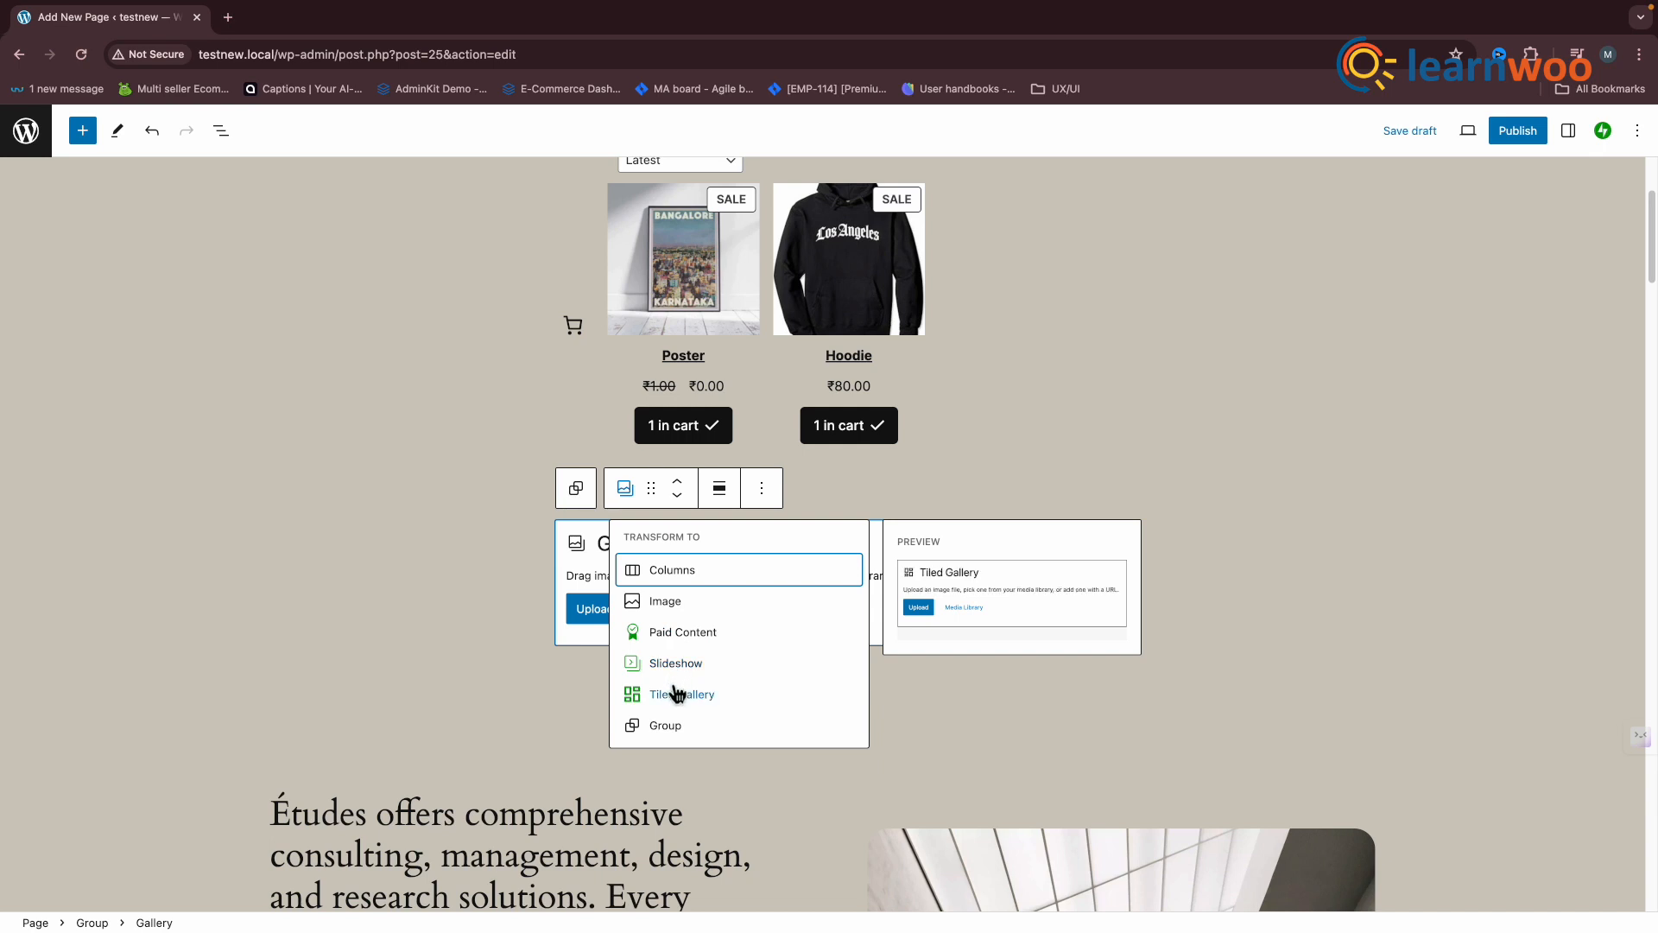
pyautogui.click(574, 494)
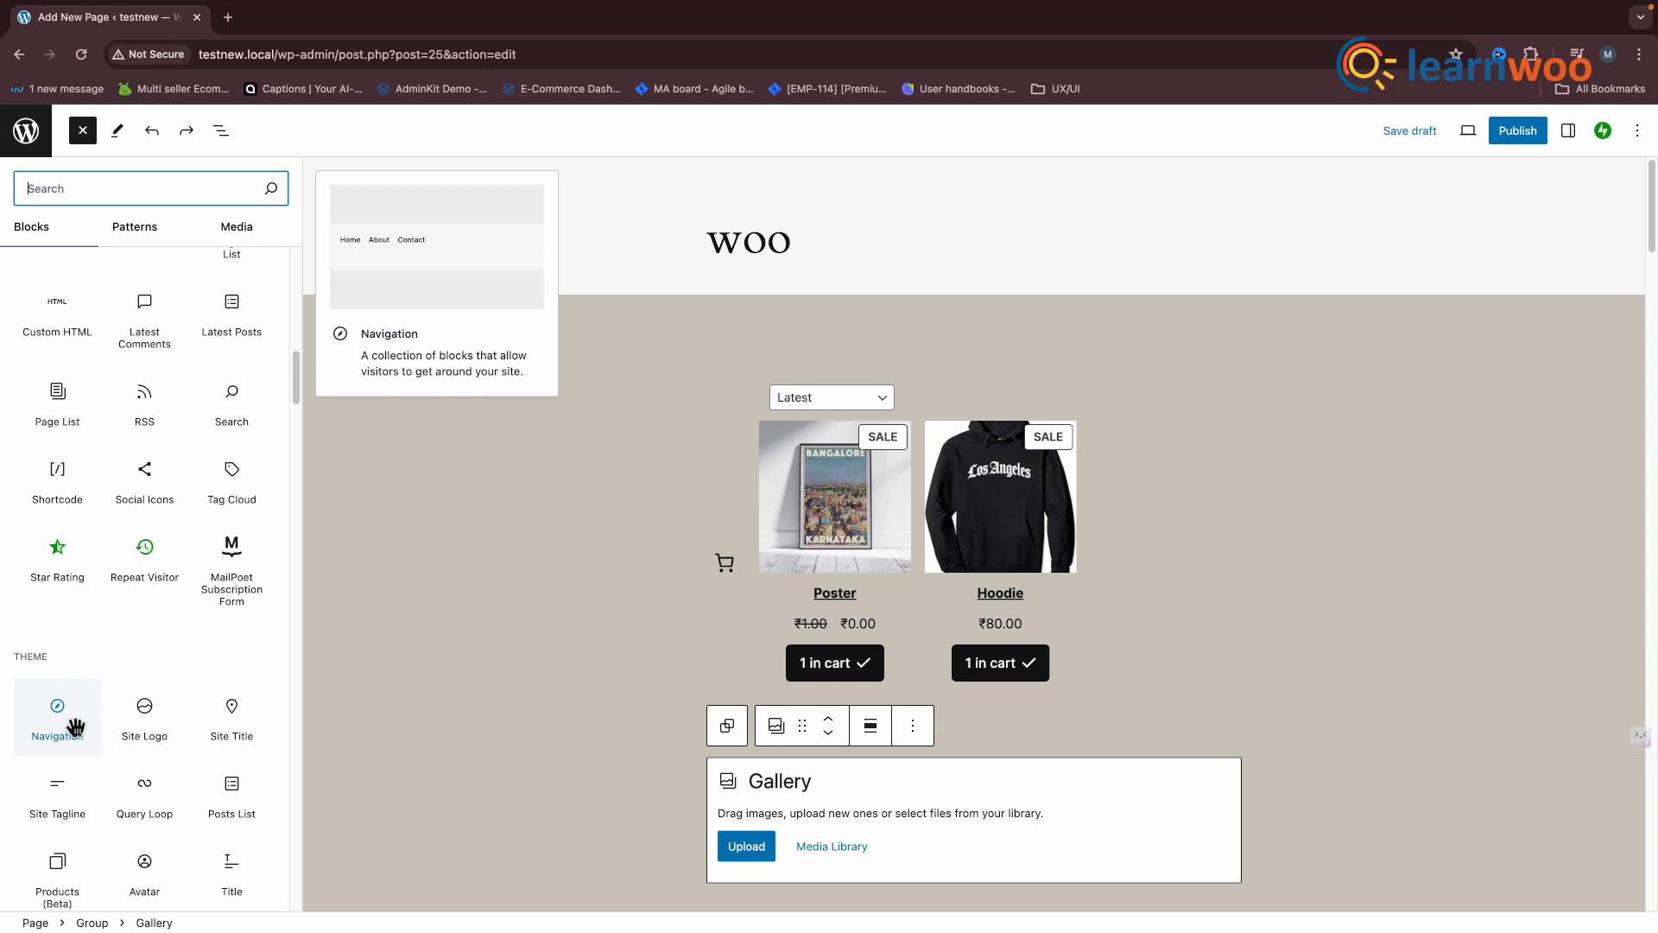
# Step: Add a Navigation block directly below the page title
pyautogui.moveTo(76, 725); pyautogui.dragTo(607, 240)
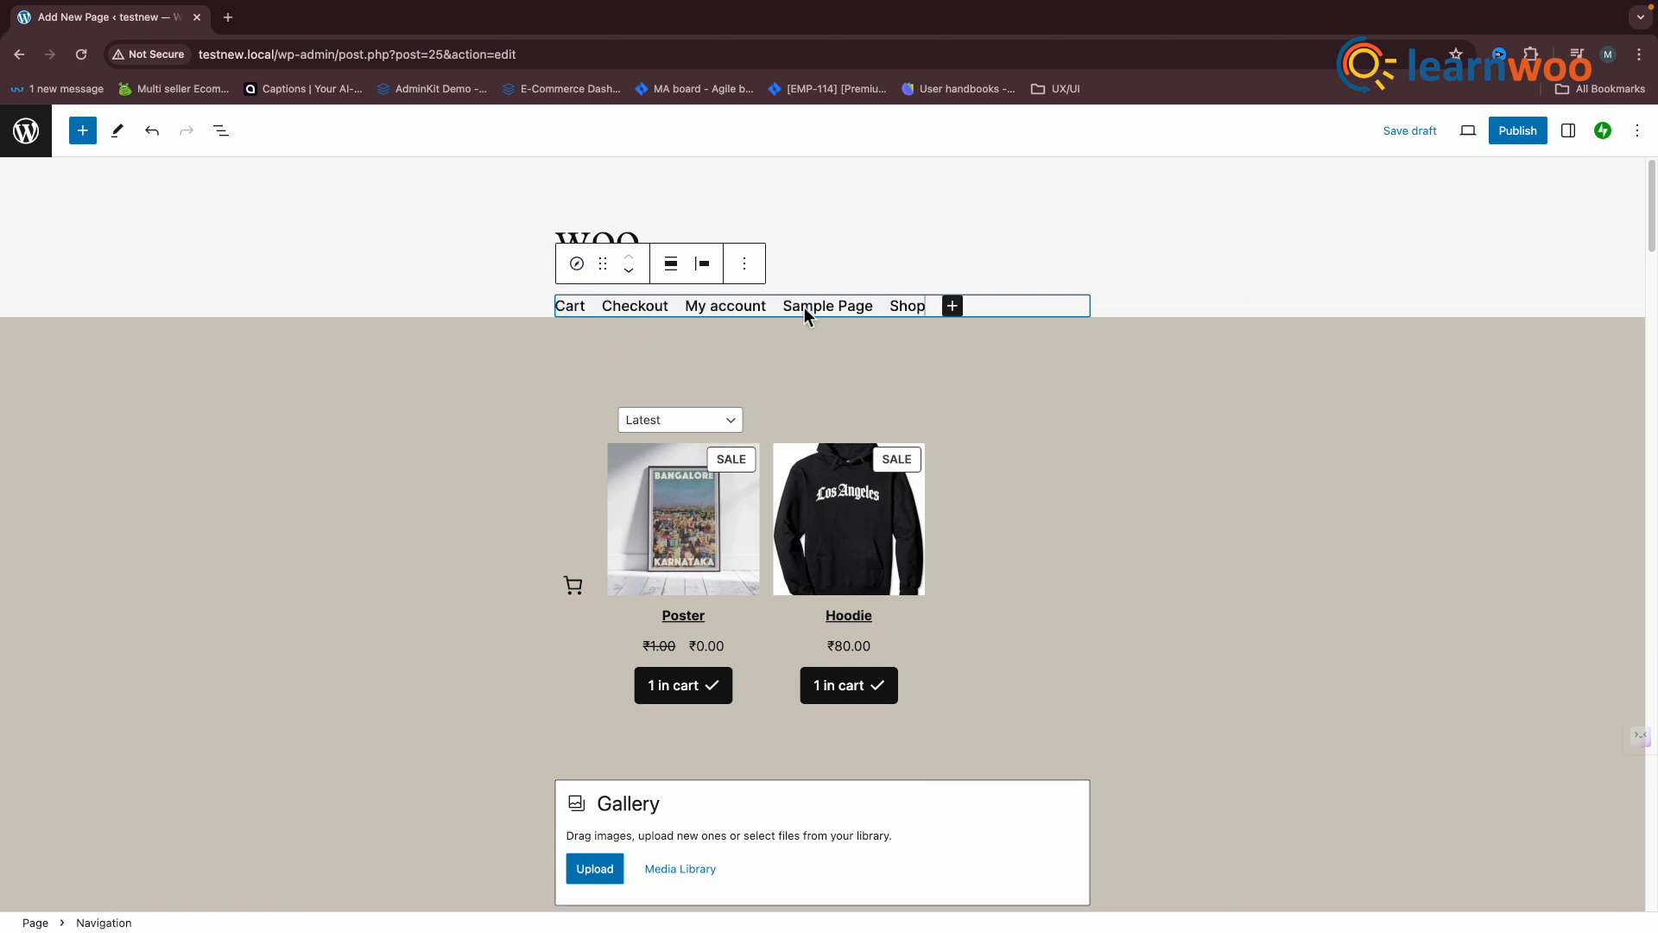
# Step: Set the Navigation block's alignment to Wide width and center-justify its menu items
pyautogui.click(746, 264)
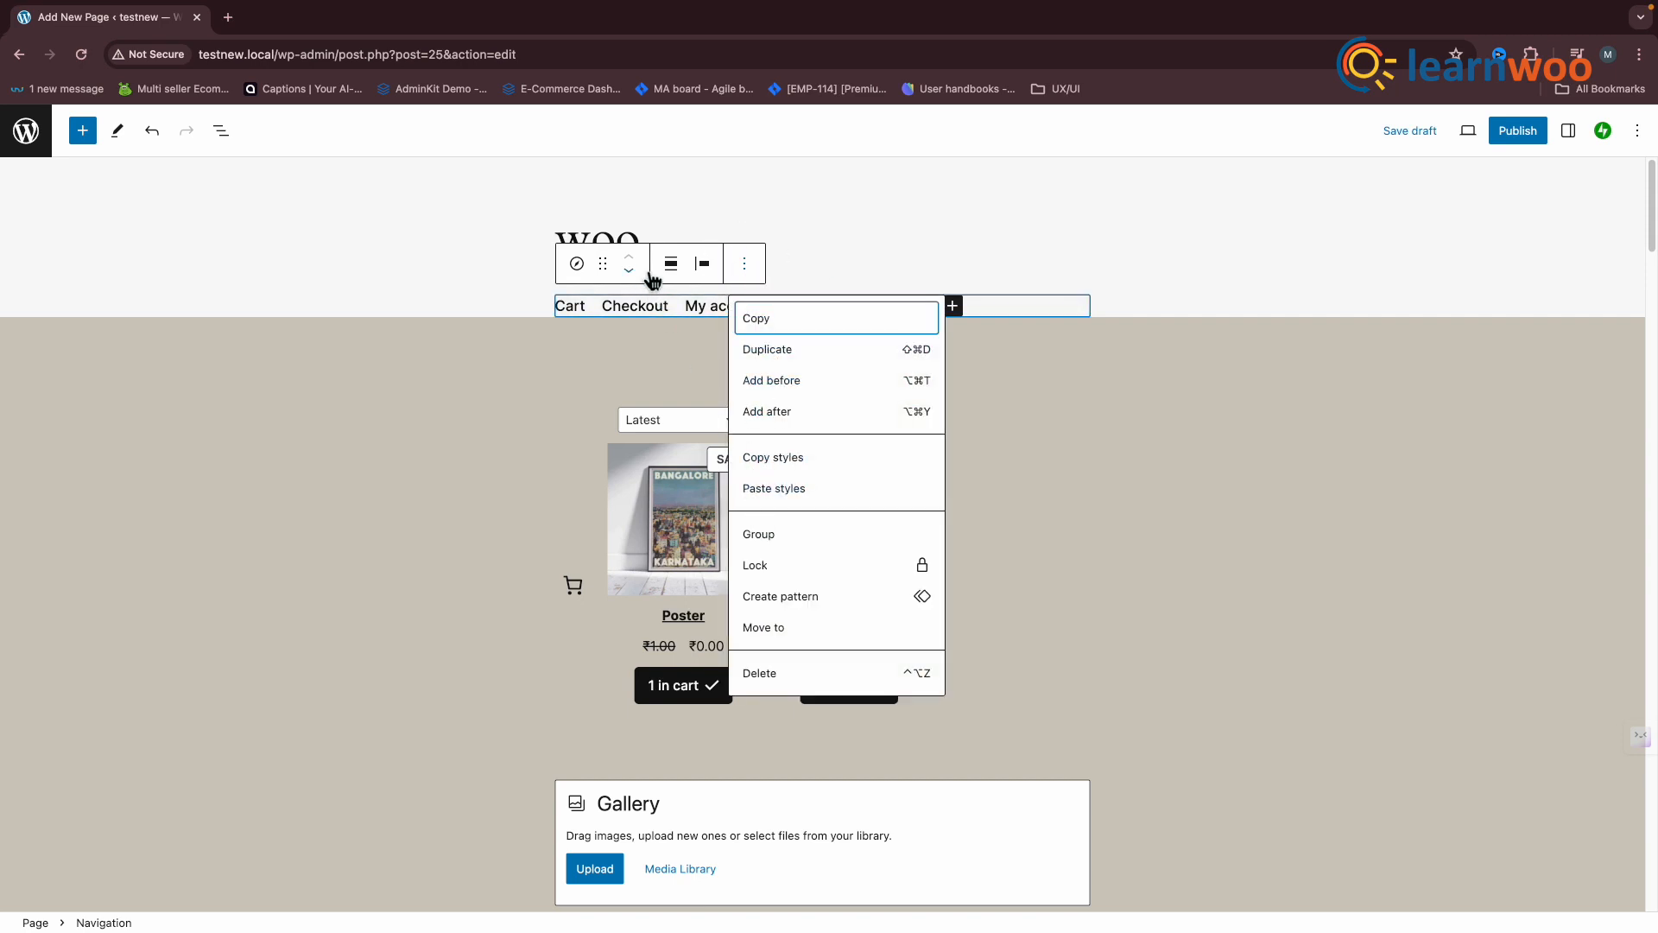
pyautogui.click(606, 271)
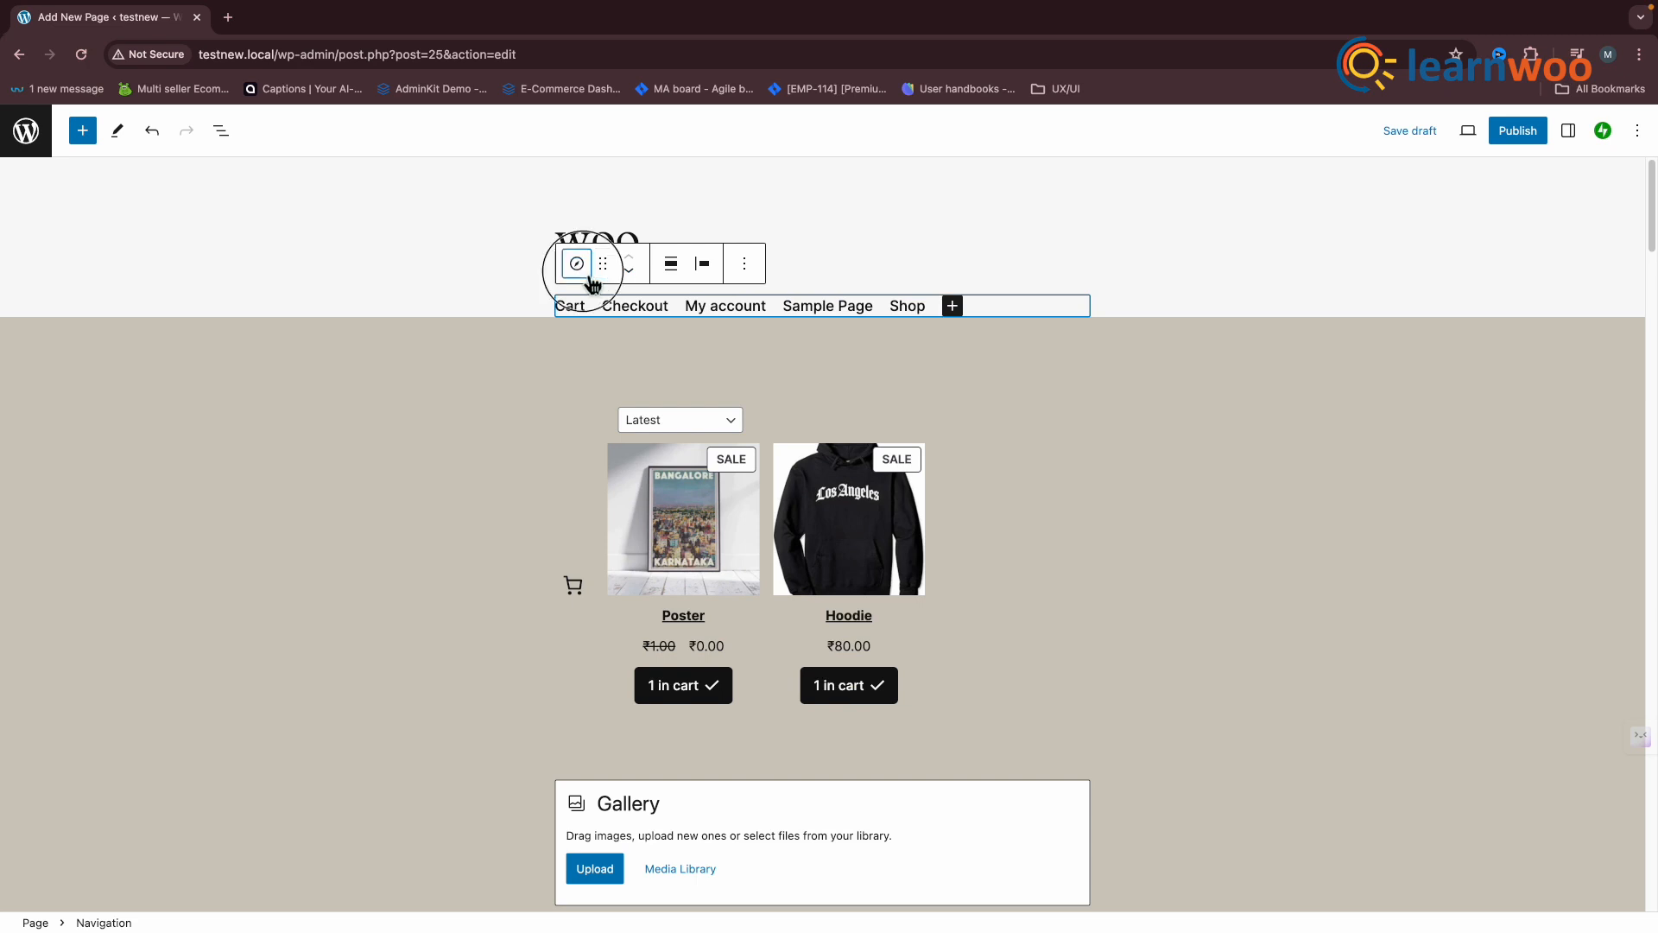
pyautogui.click(584, 270)
pyautogui.click(670, 264)
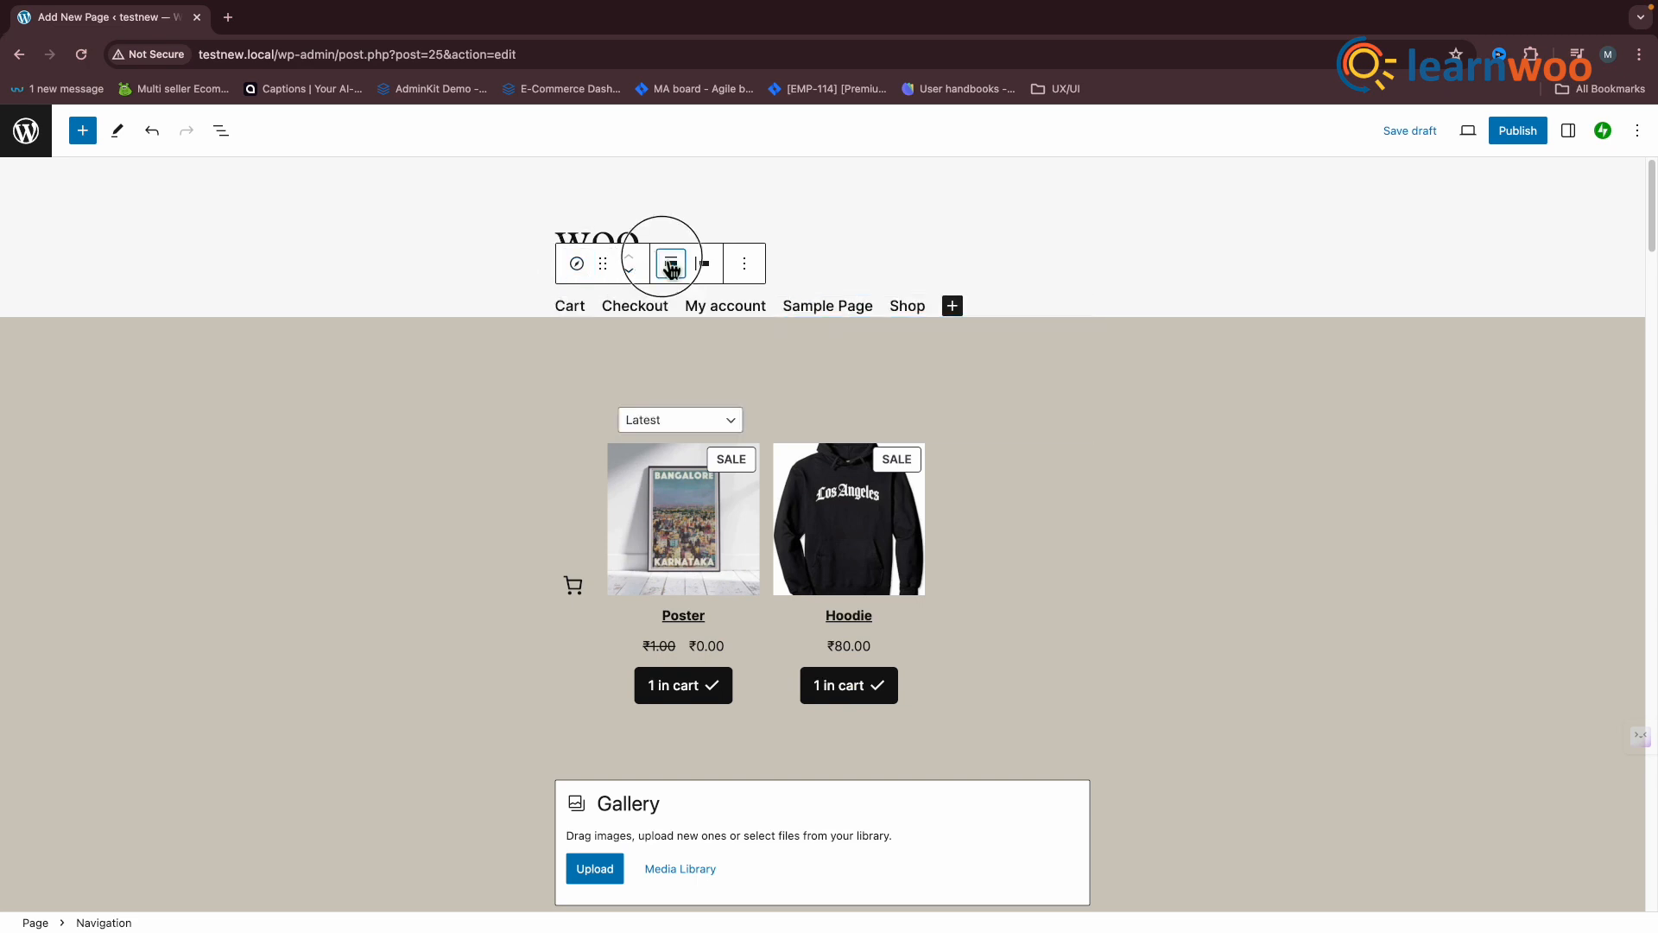
pyautogui.click(670, 264)
pyautogui.click(713, 354)
pyautogui.click(418, 264)
pyautogui.click(471, 352)
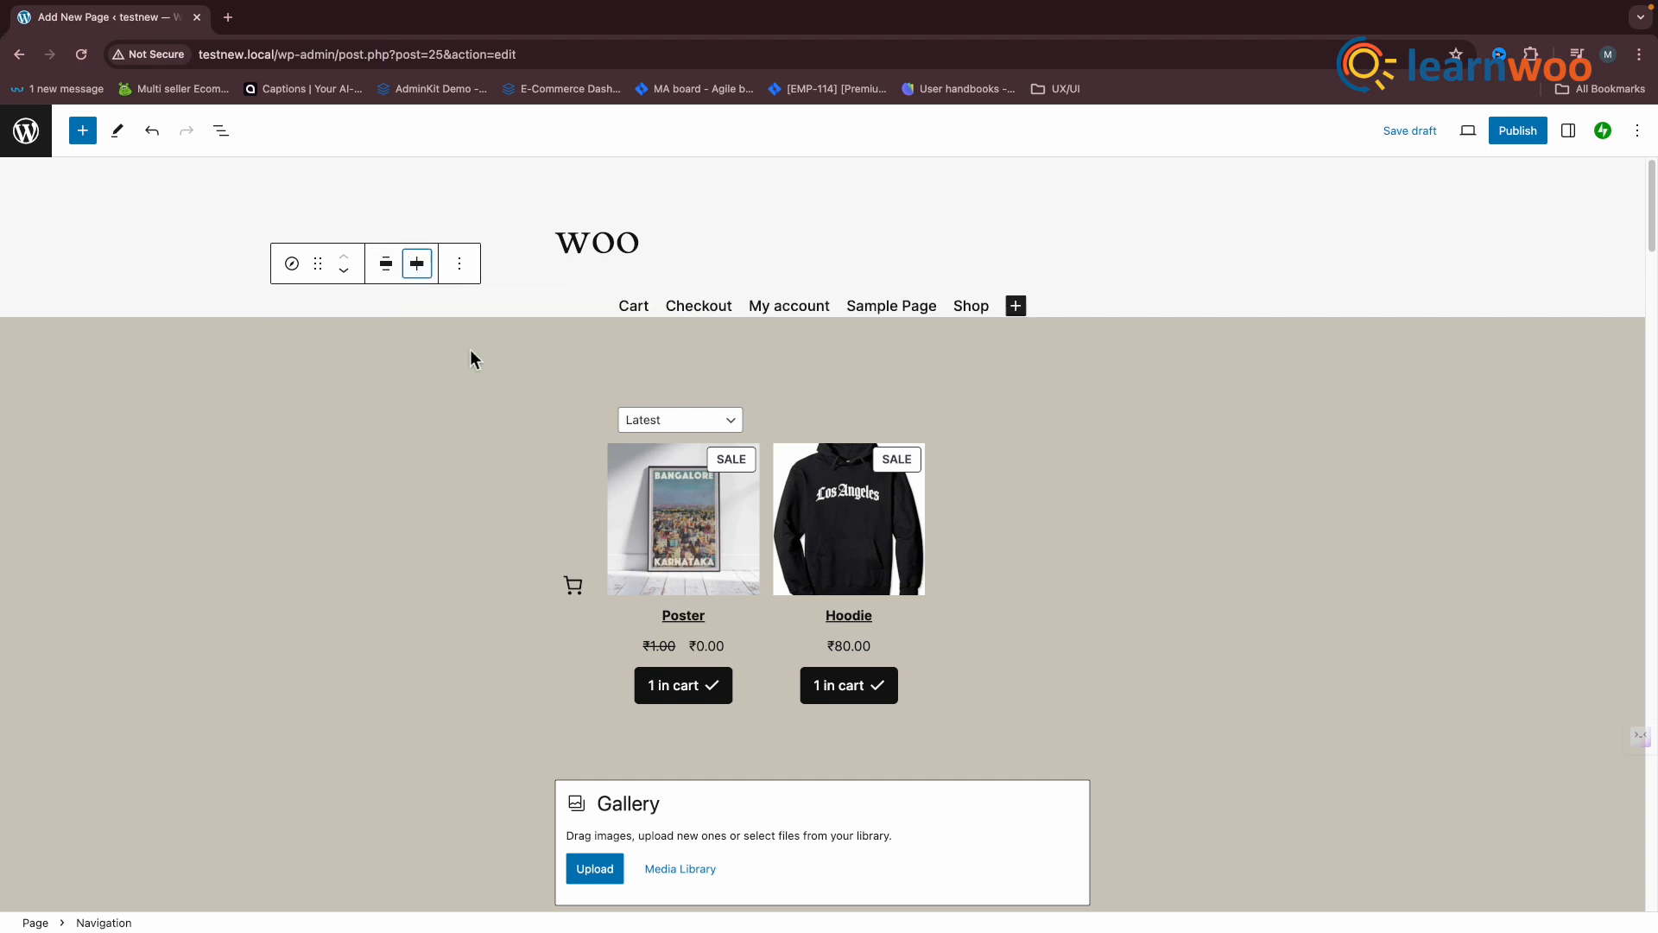
# Step: Add a link to the My account page at the end of the Navigation block
pyautogui.click(1016, 306)
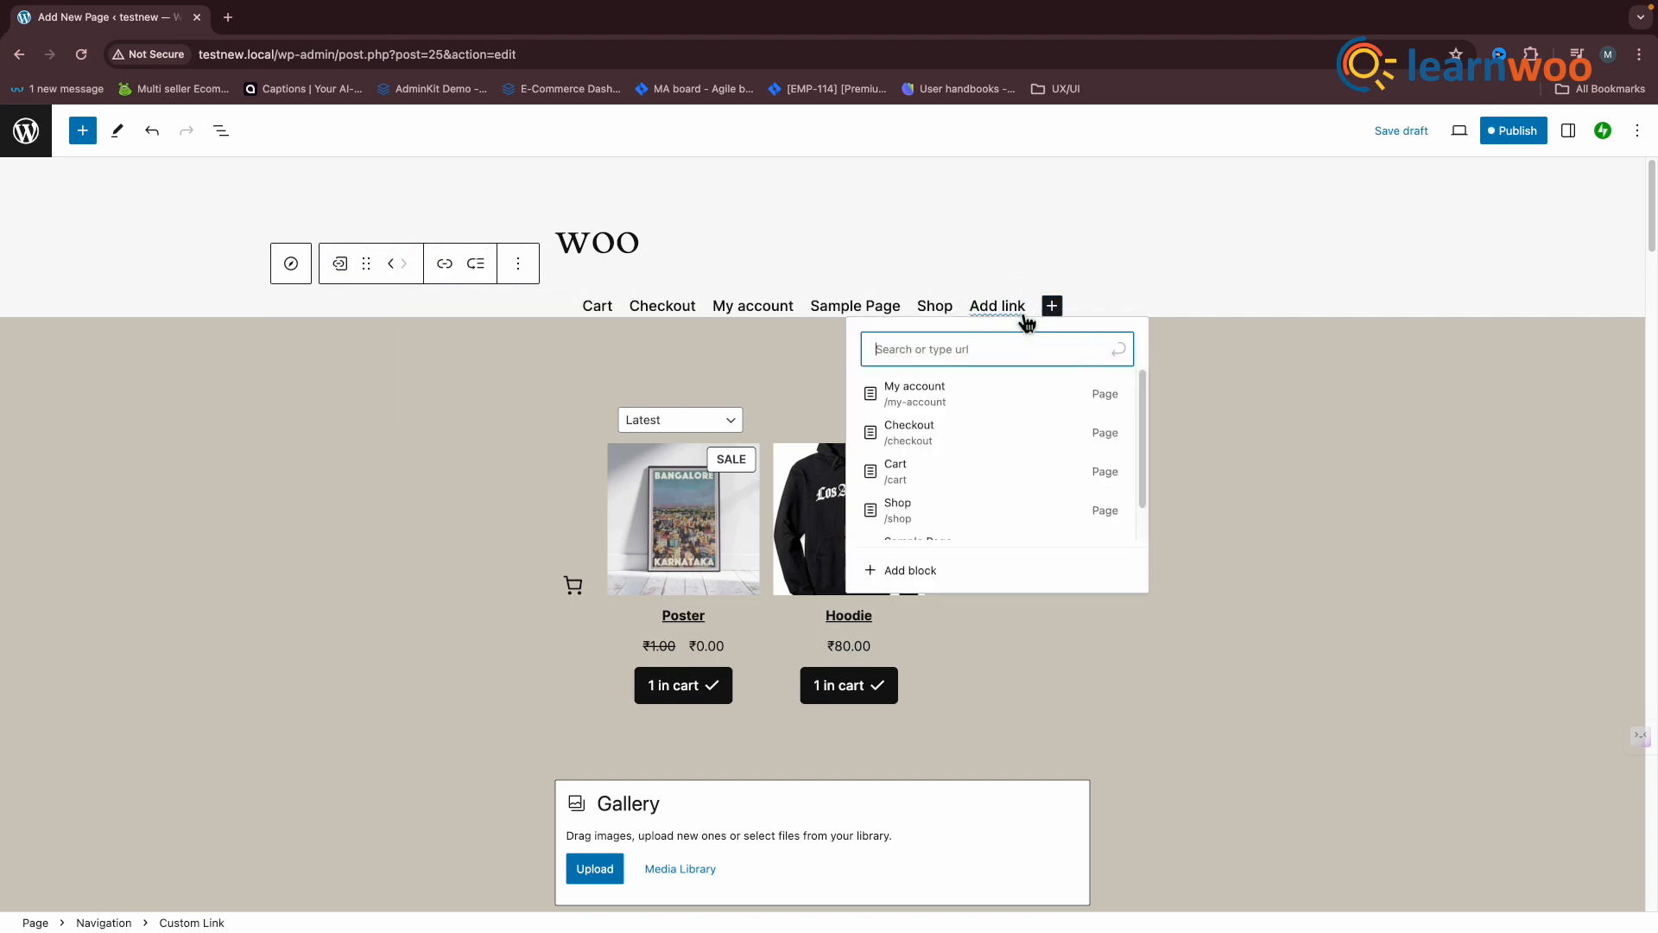
pyautogui.click(977, 393)
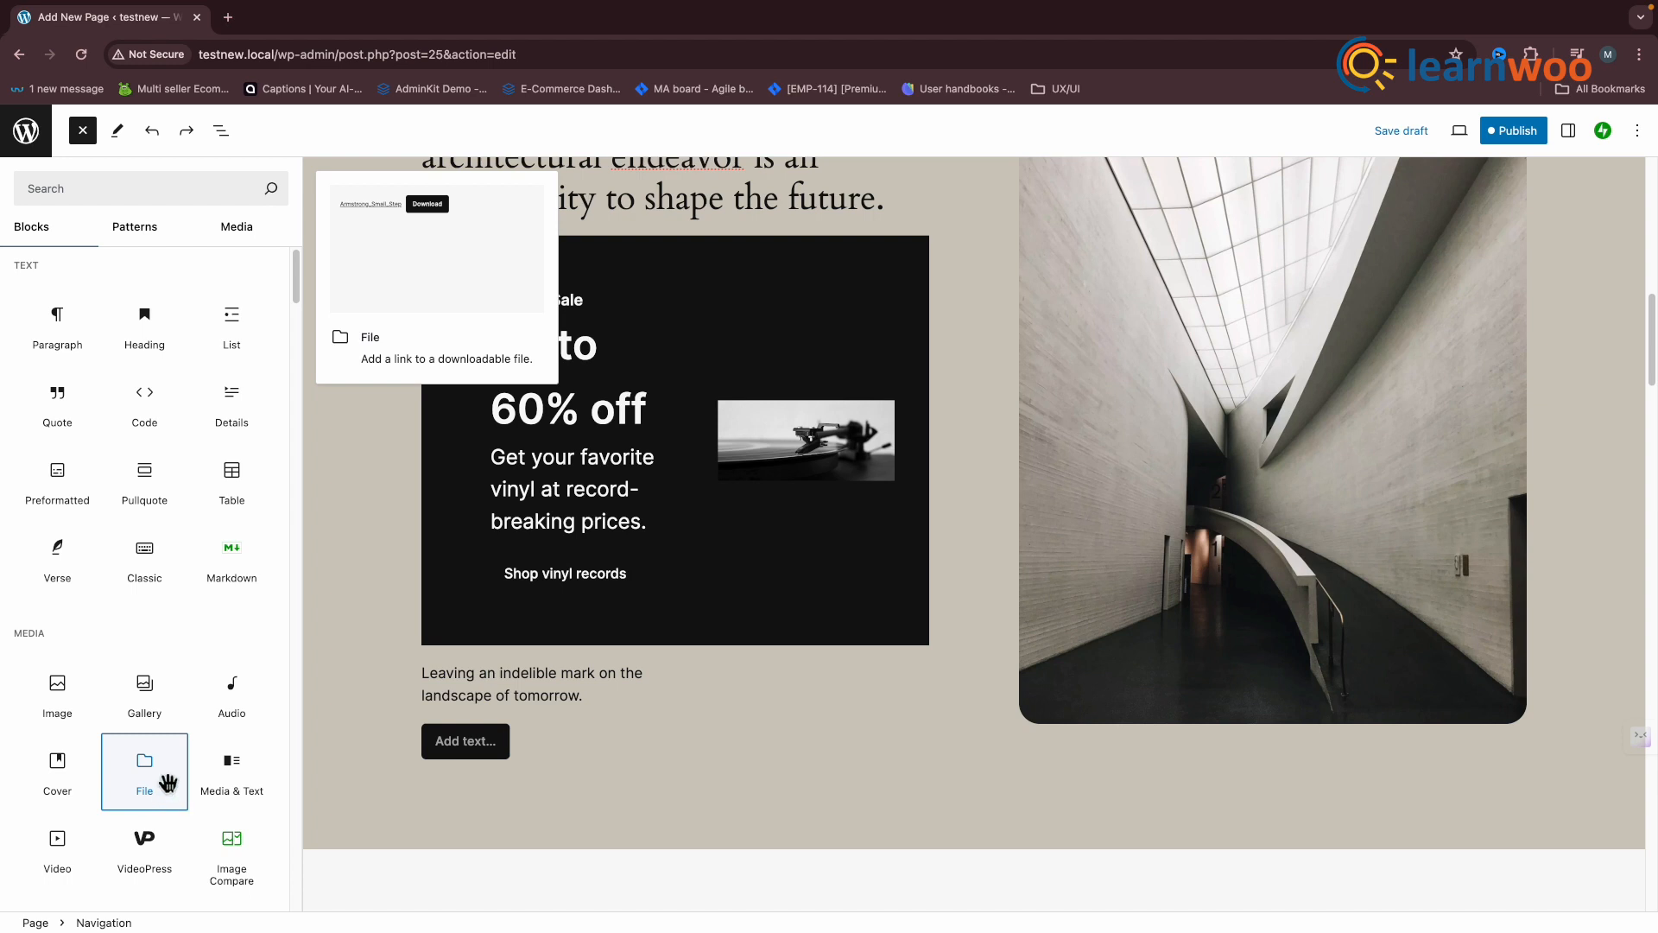
# Step: Insert a File block below the banner and building photo columns and upload DHL-1-1.png from Downloads into it
pyautogui.moveTo(139, 780); pyautogui.dragTo(536, 812)
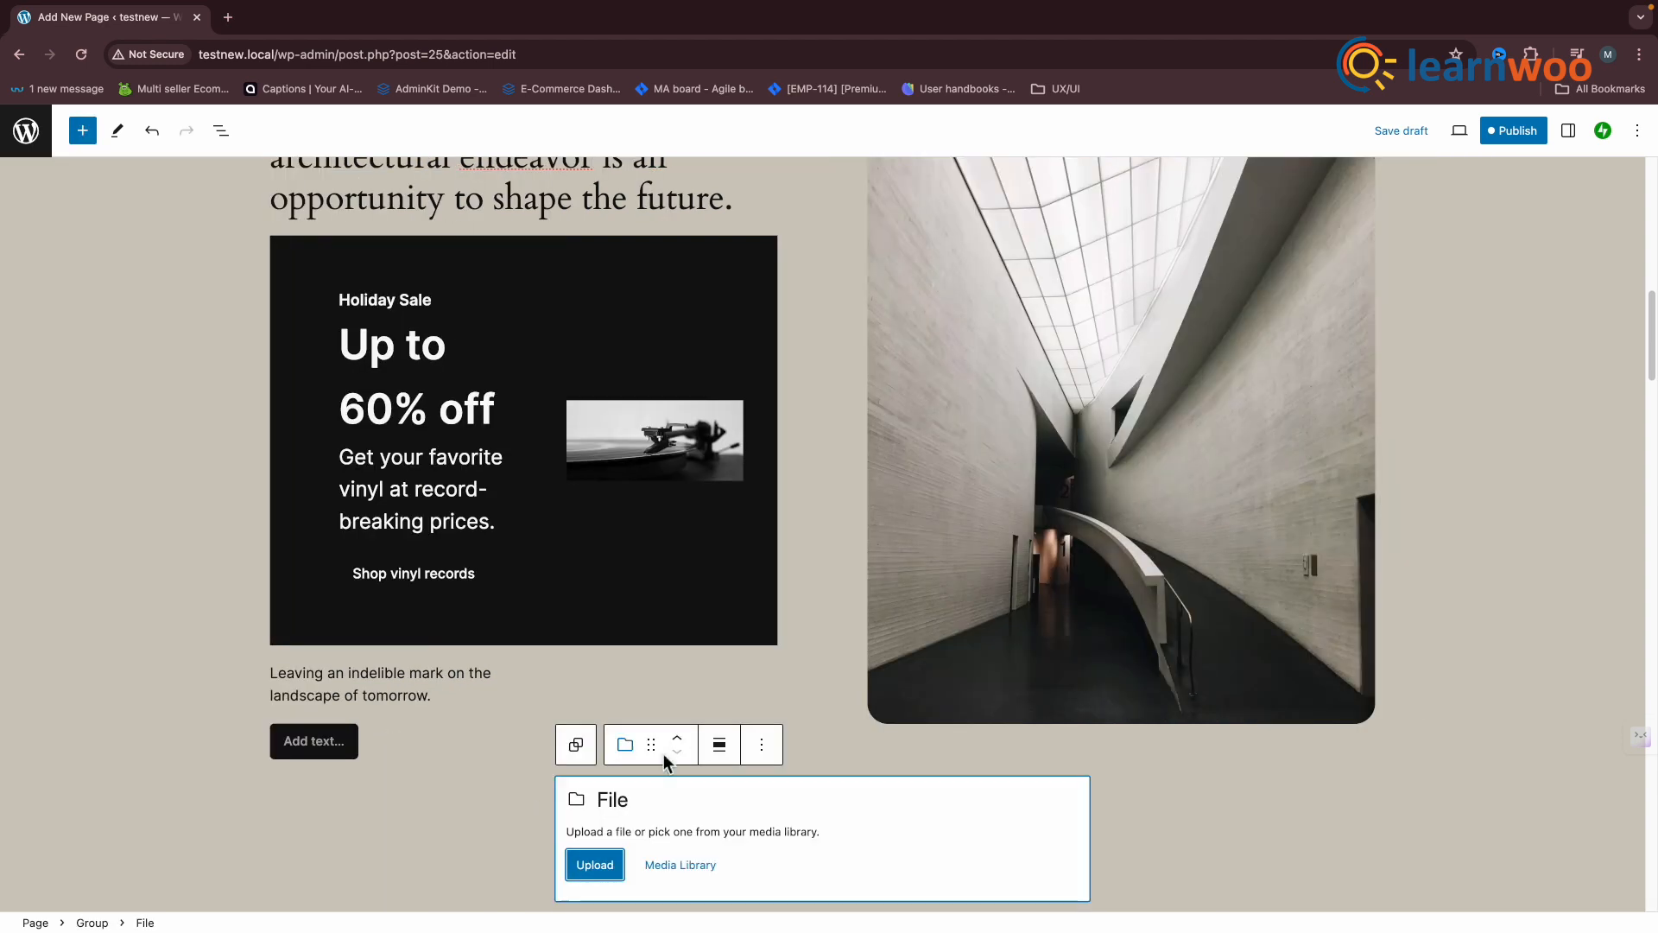
pyautogui.scroll(-3, 691, 748)
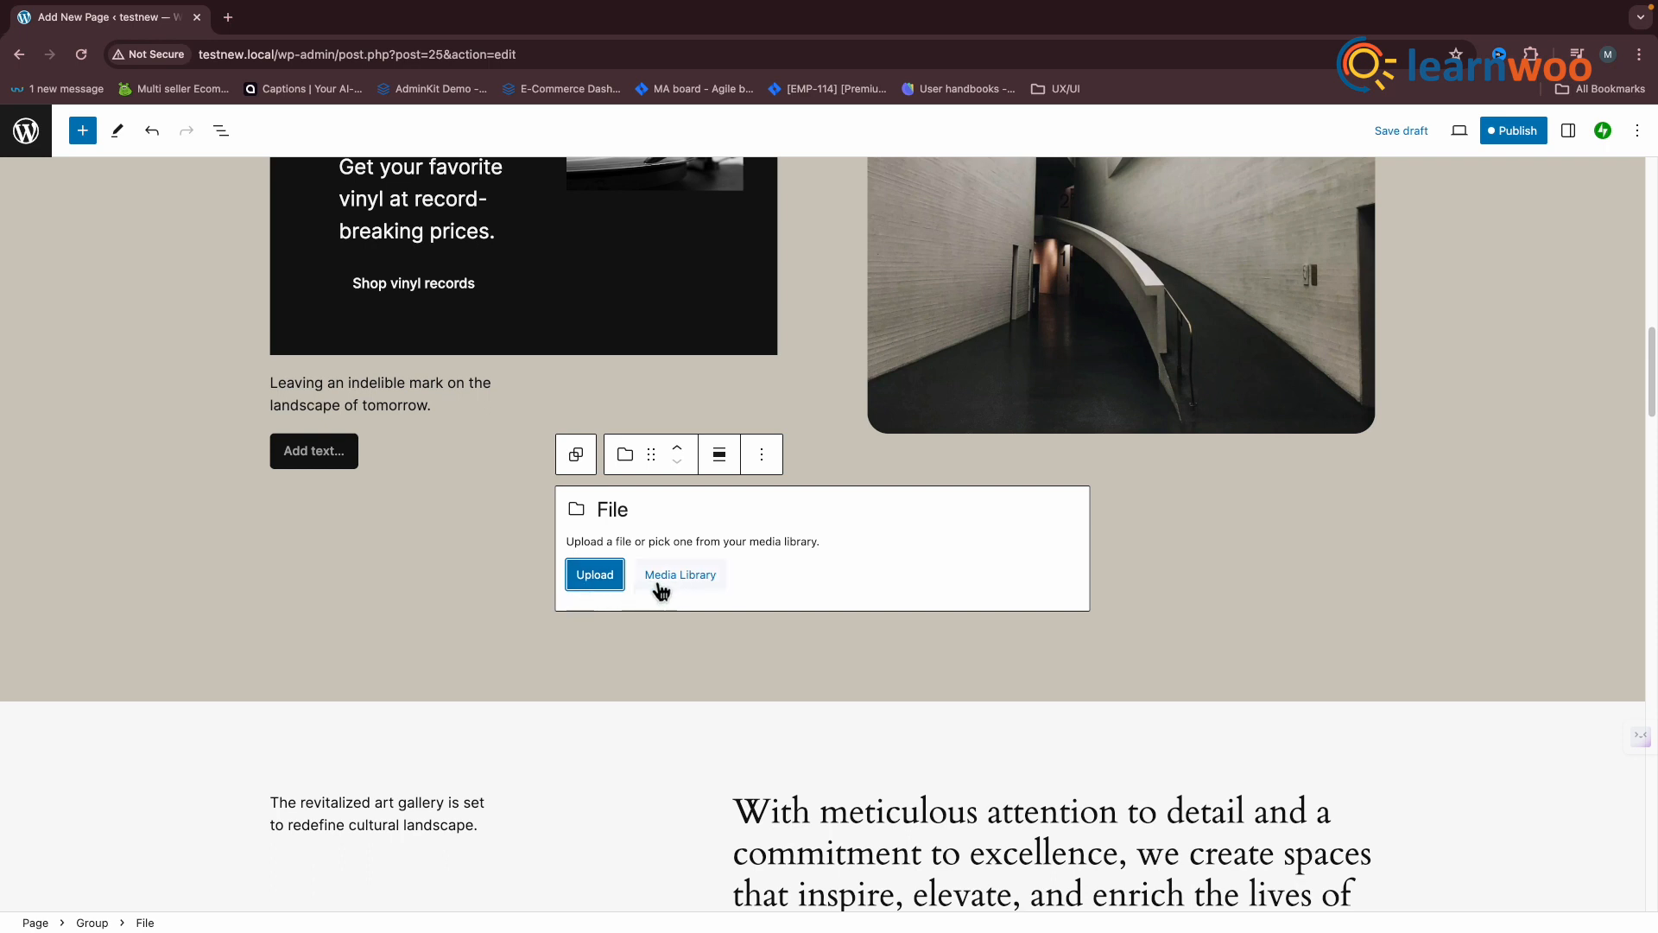
pyautogui.click(595, 575)
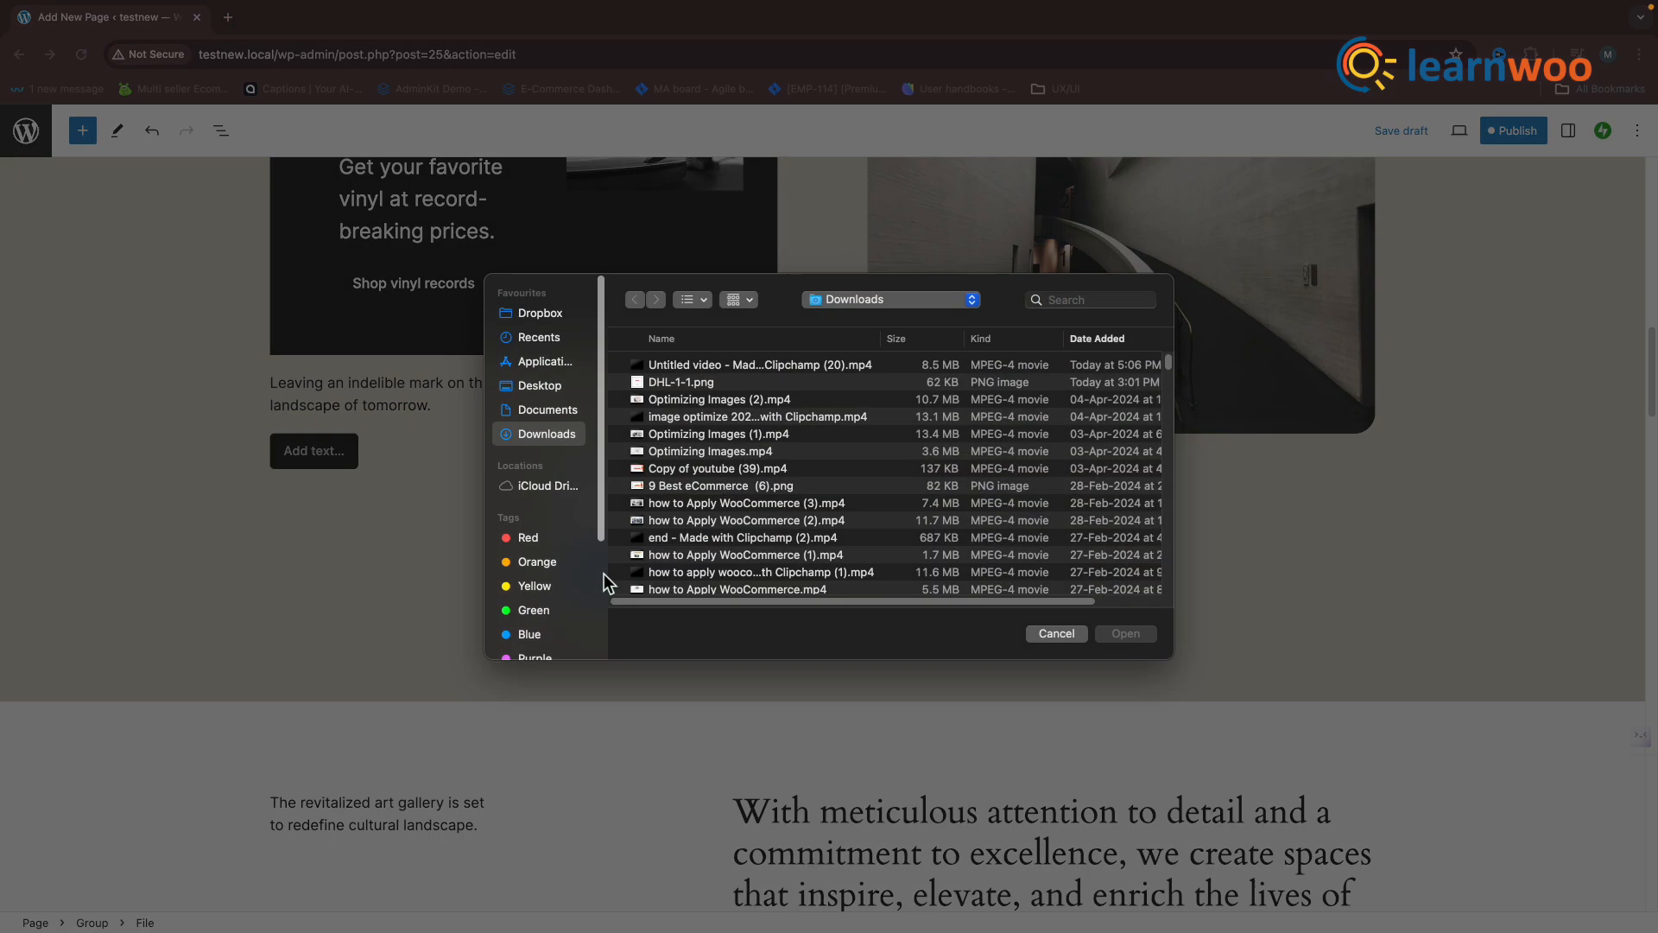
pyautogui.click(682, 384)
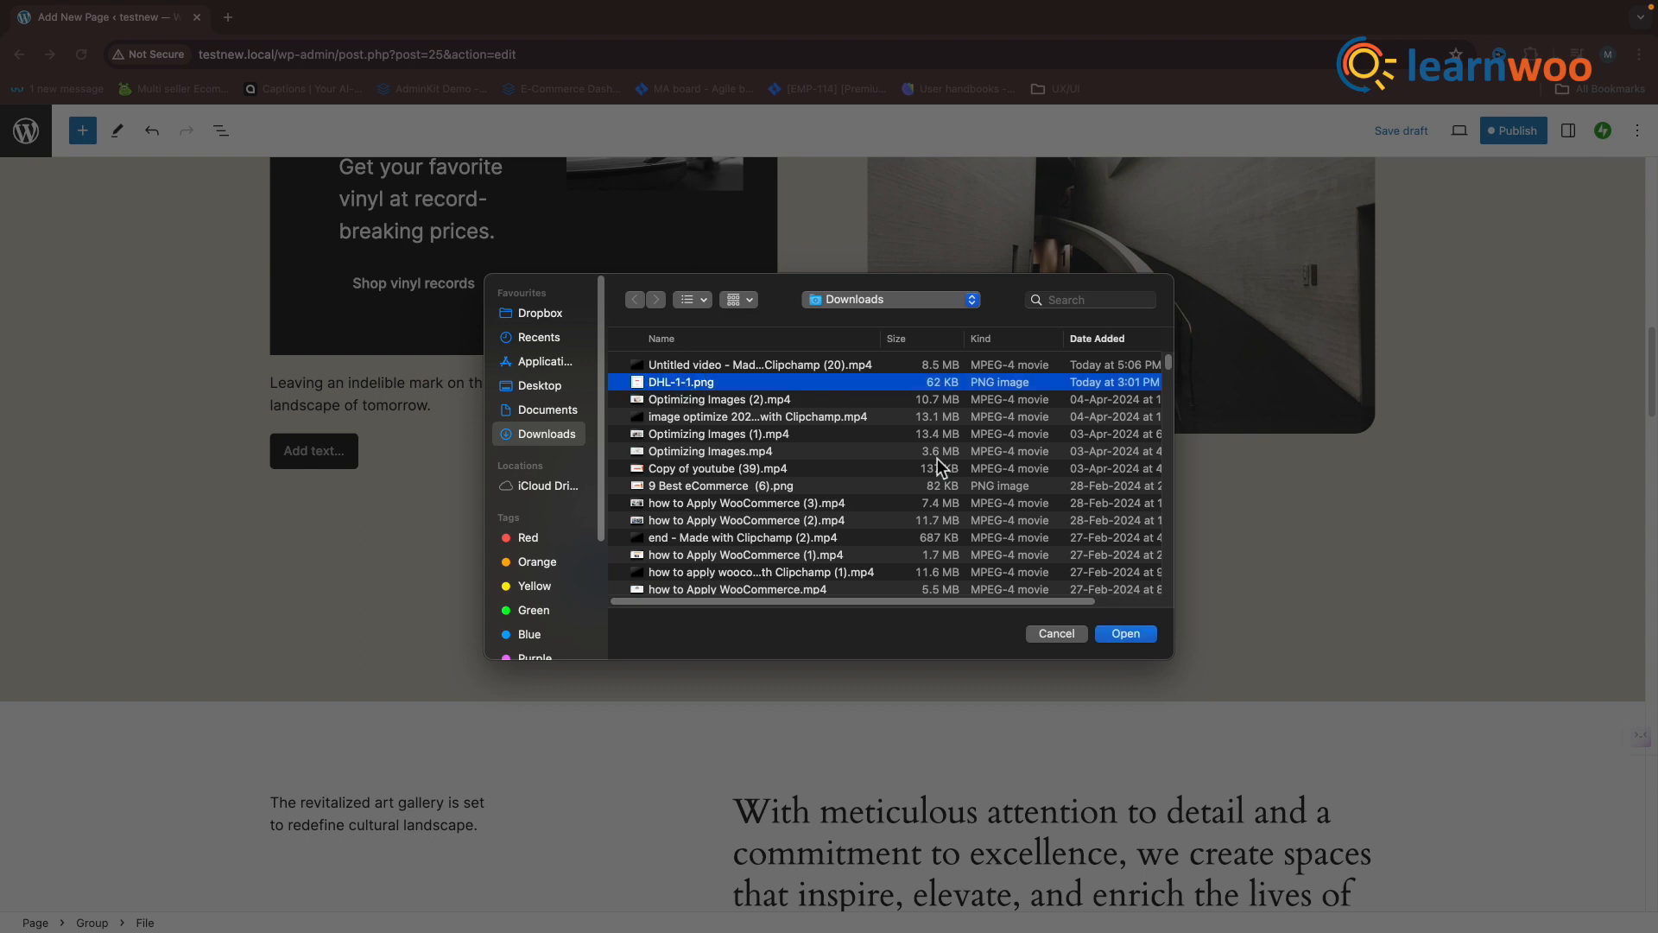
pyautogui.click(1124, 636)
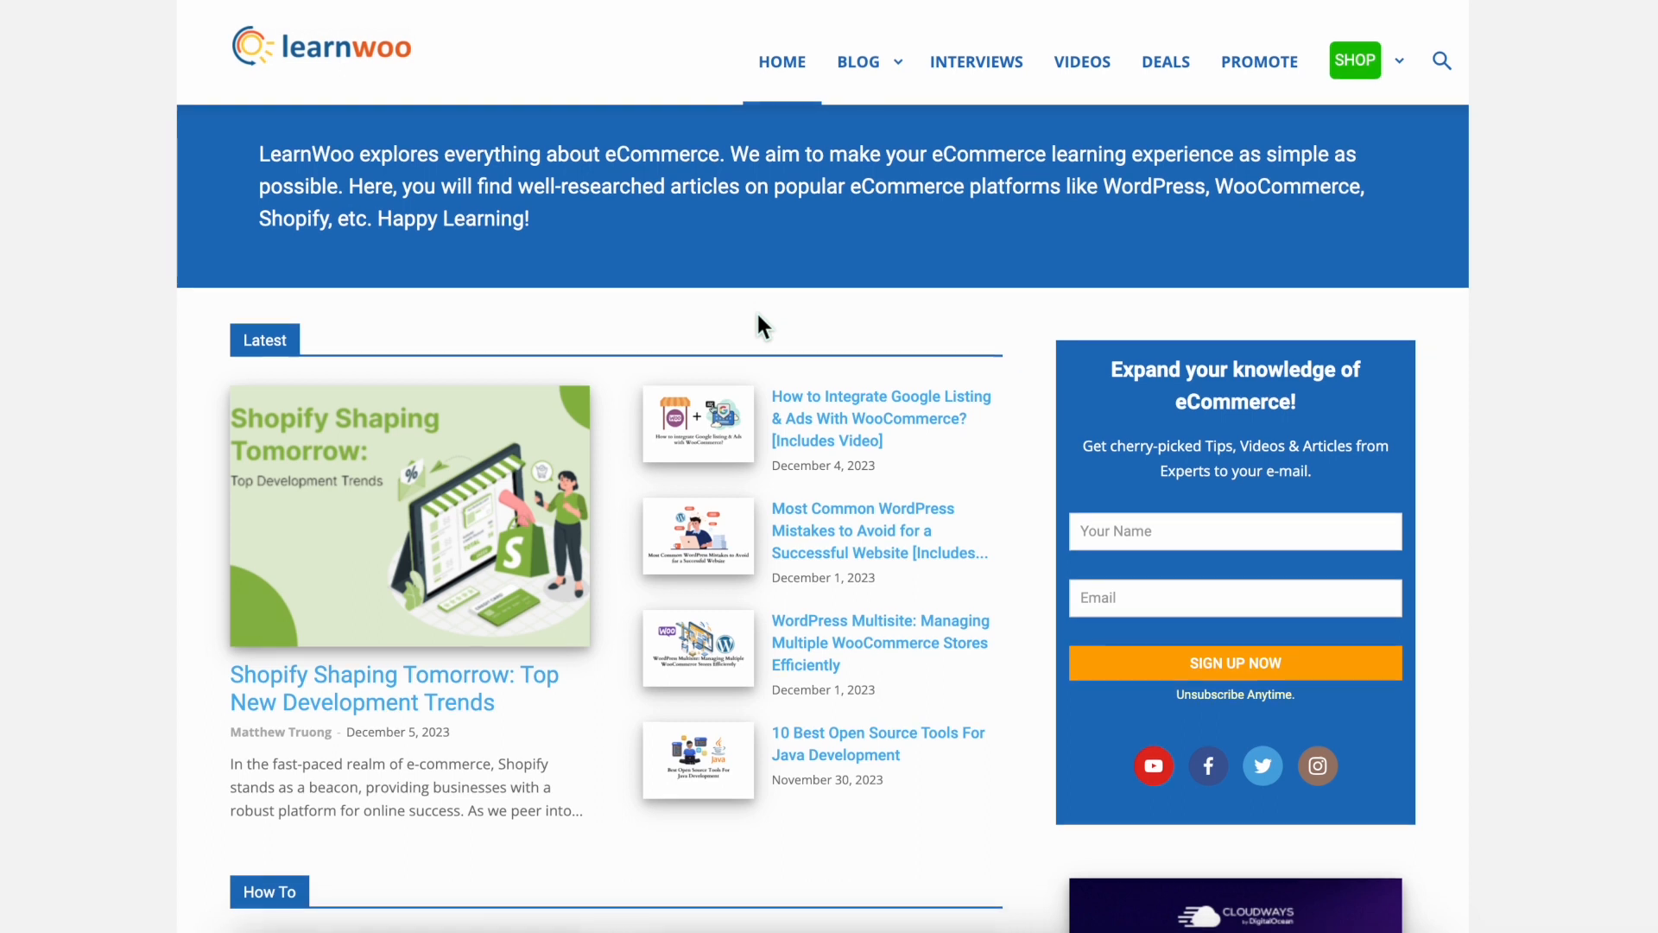
pyautogui.scroll(-3, 759, 318)
pyautogui.scroll(-3, 755, 309)
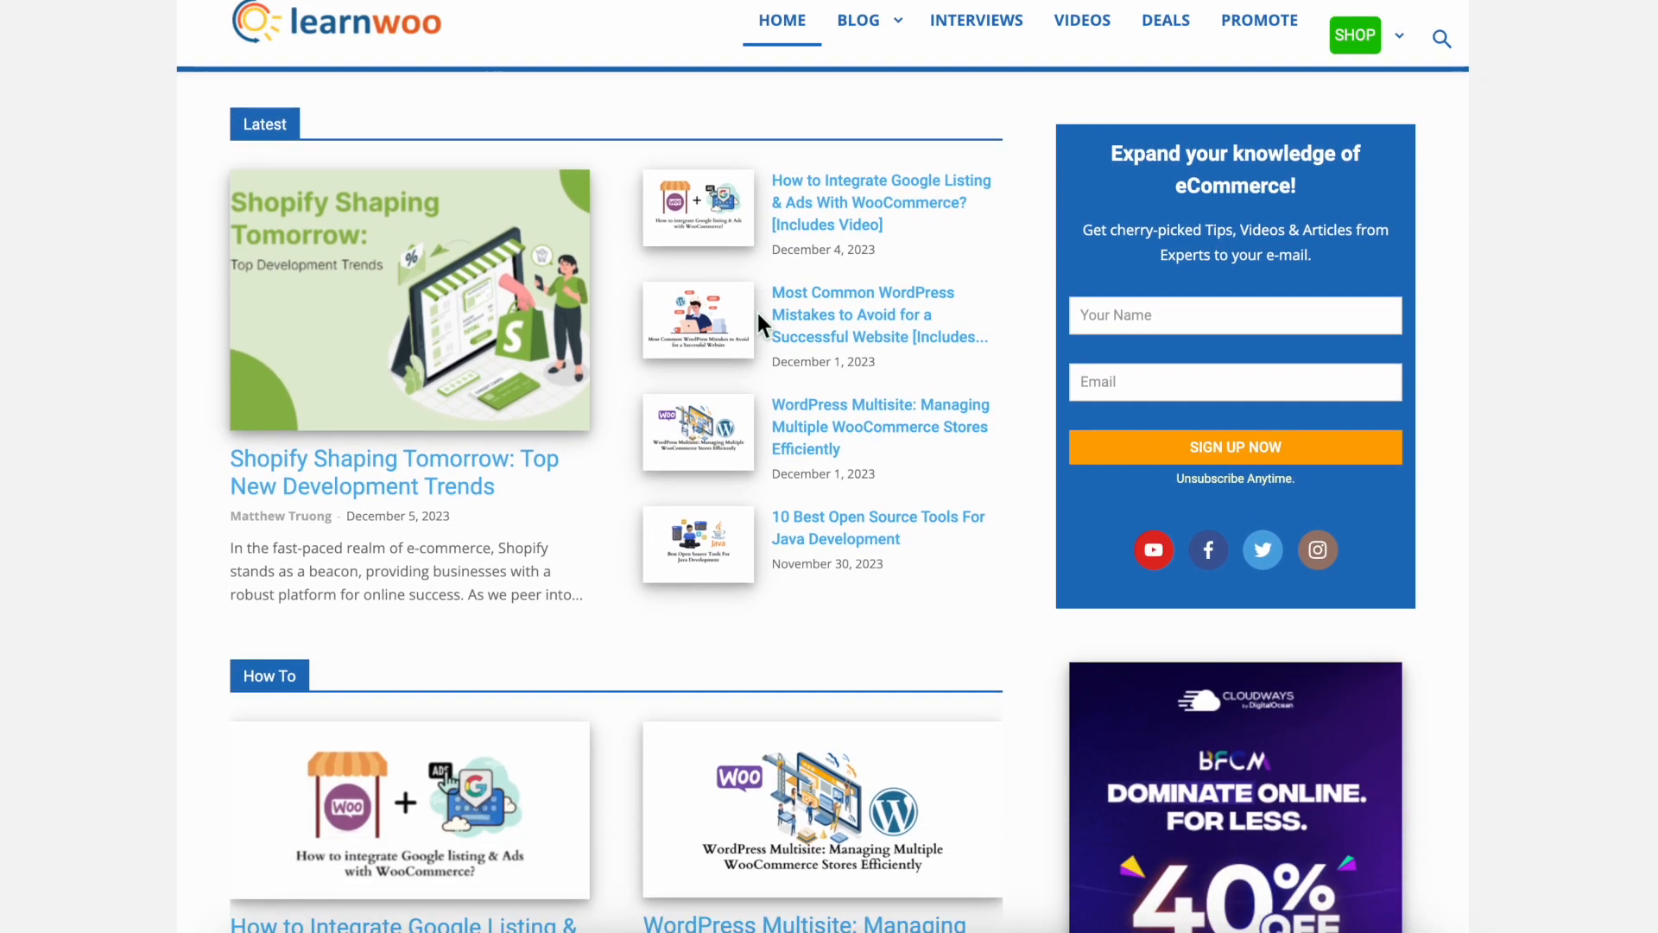